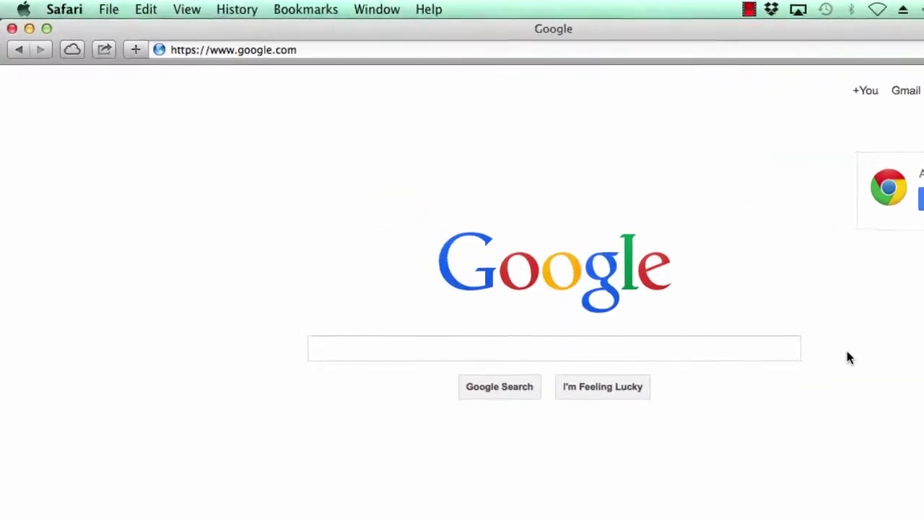
Step: Go to slideshowcreator.net via the 'slide' address suggestion and start the Mac download
click(469, 81)
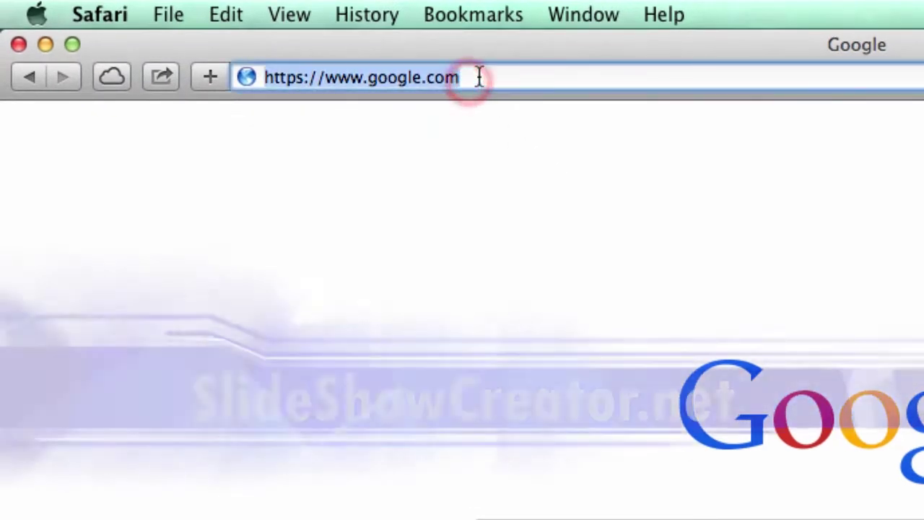
text(slideshowcreator.net)
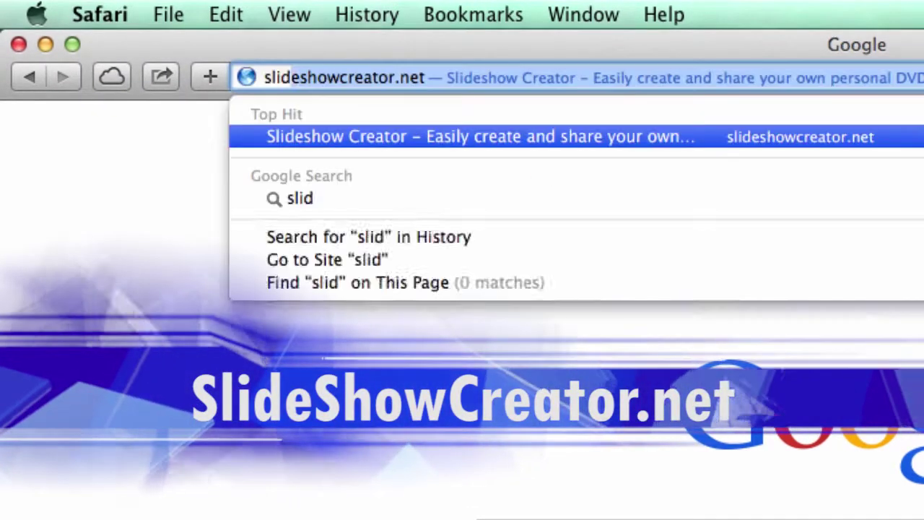
key(Return)
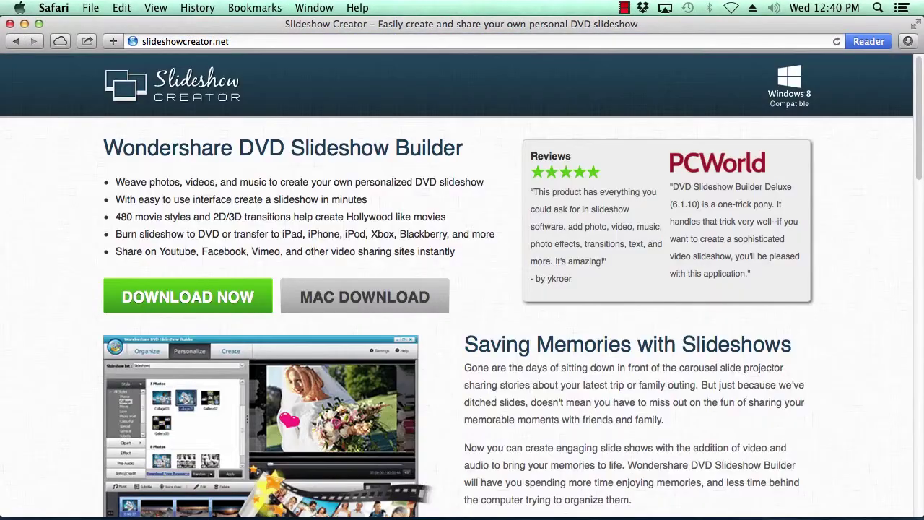
click(393, 282)
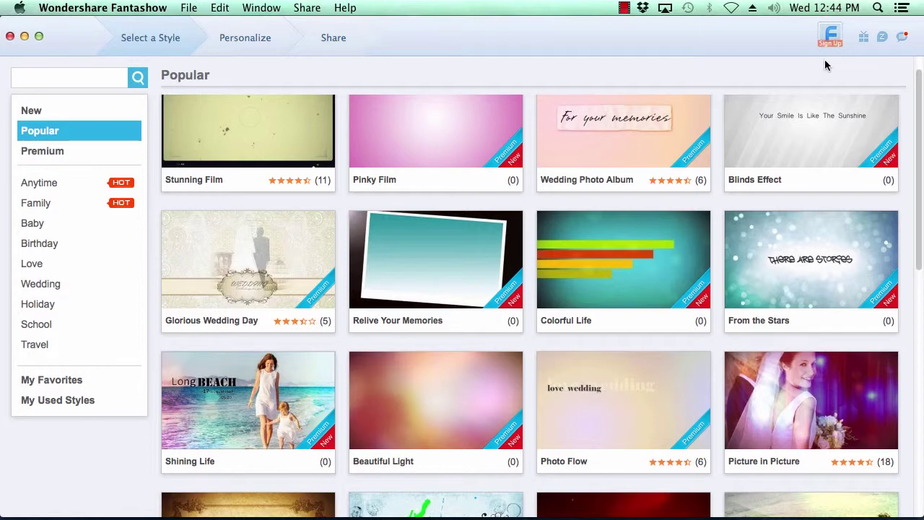
click(831, 40)
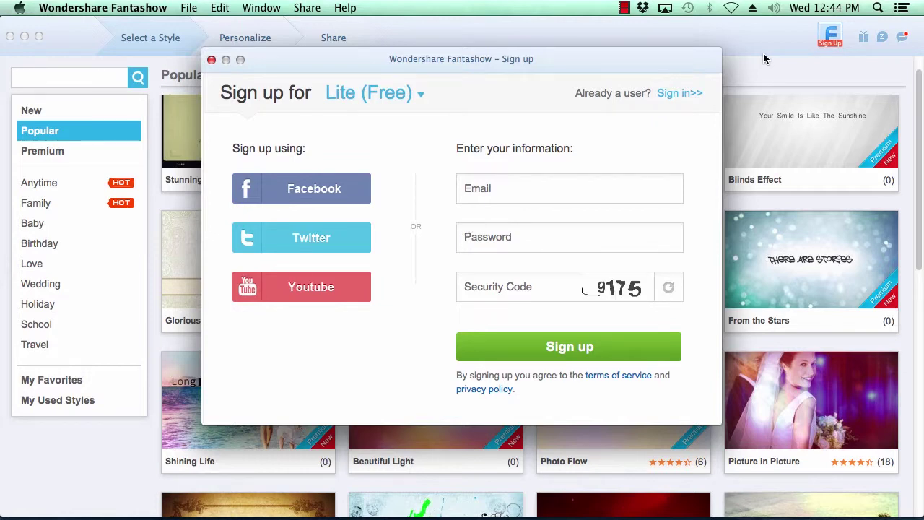
click(833, 37)
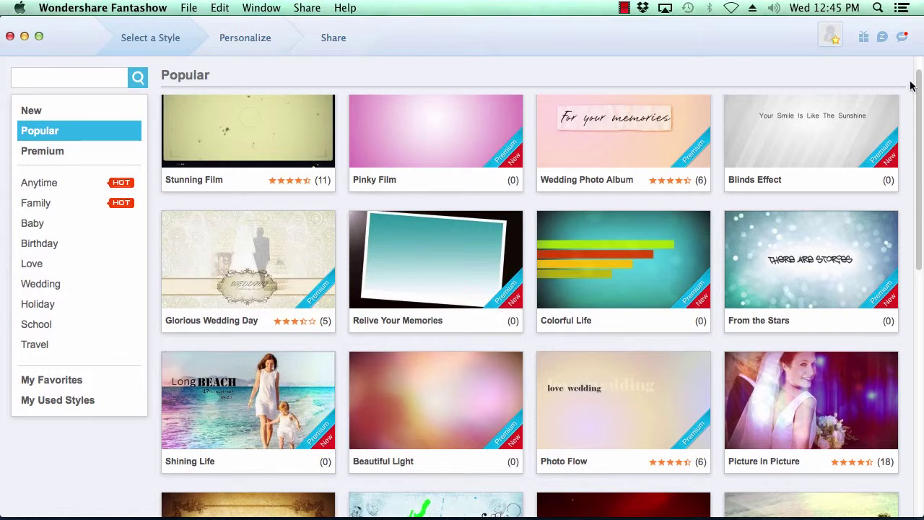
Step: Browse the New, Premium, Anytime and Family style categories, ending on Anytime with Shining Life
drag(918, 87, 921, 350)
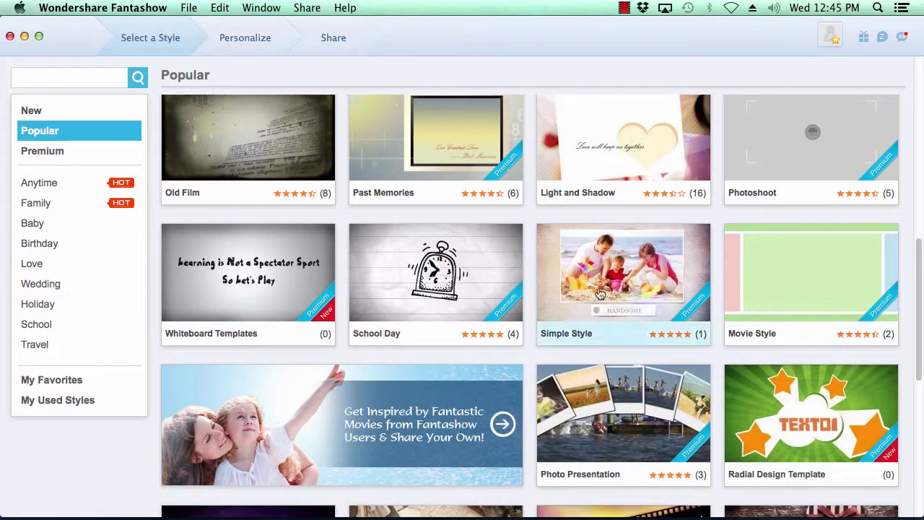
click(31, 111)
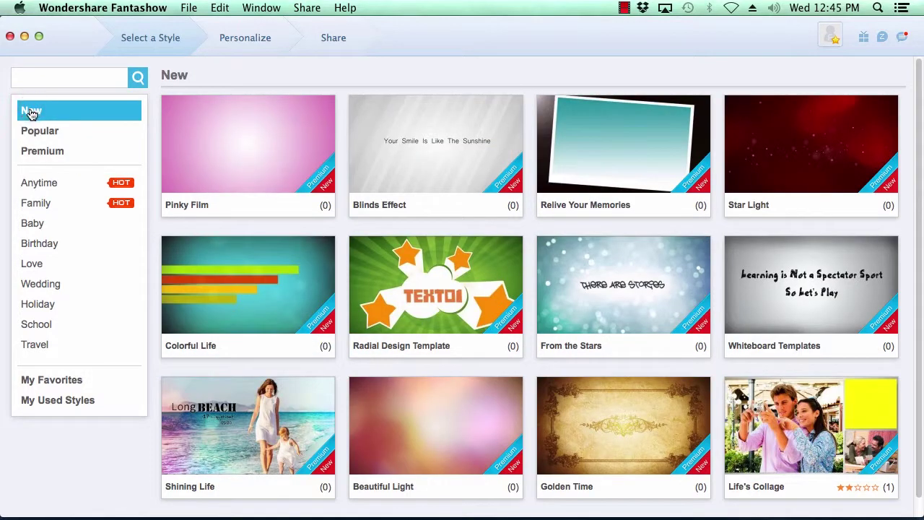
click(36, 155)
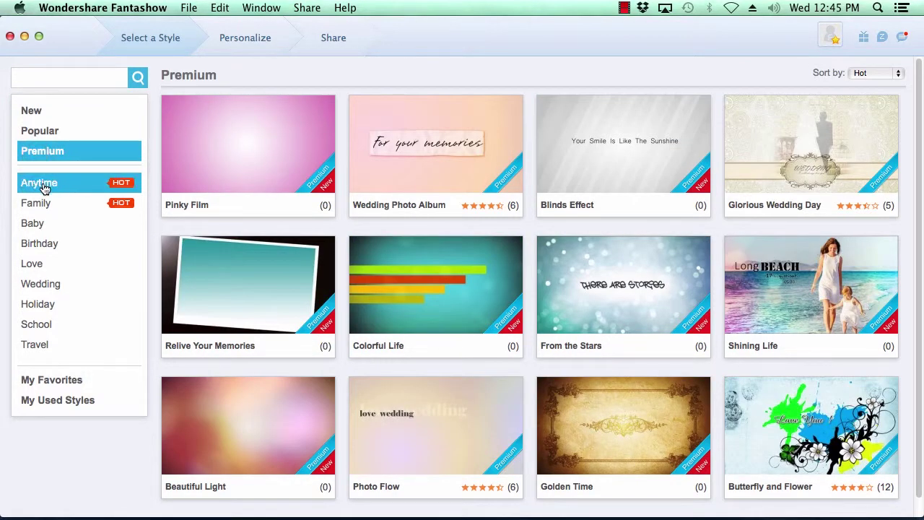
click(43, 186)
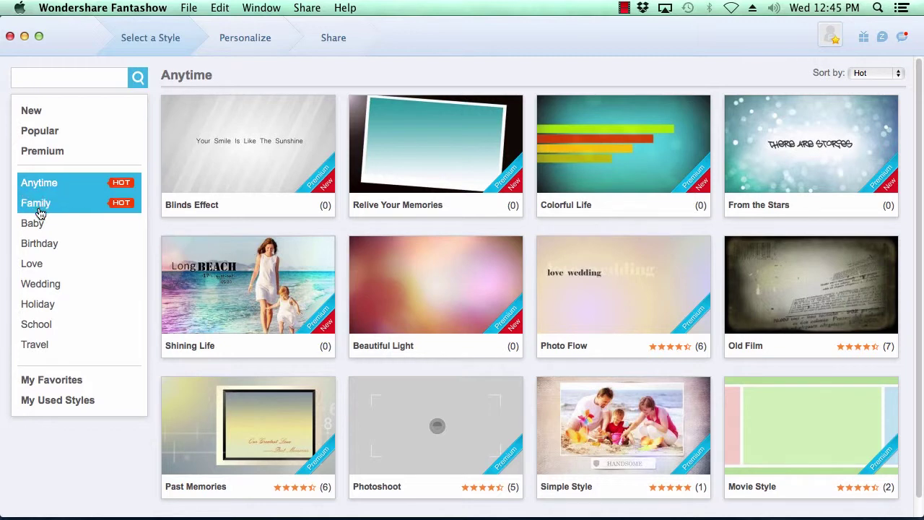
click(37, 205)
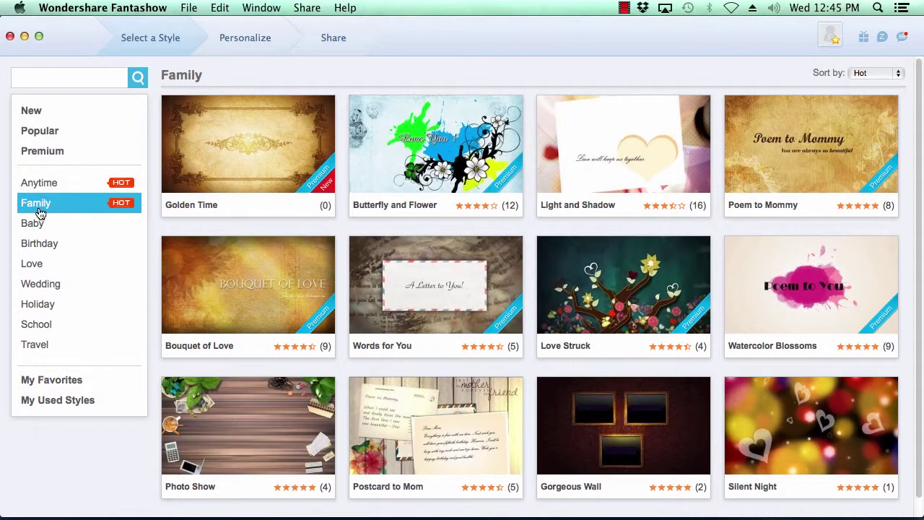
click(41, 188)
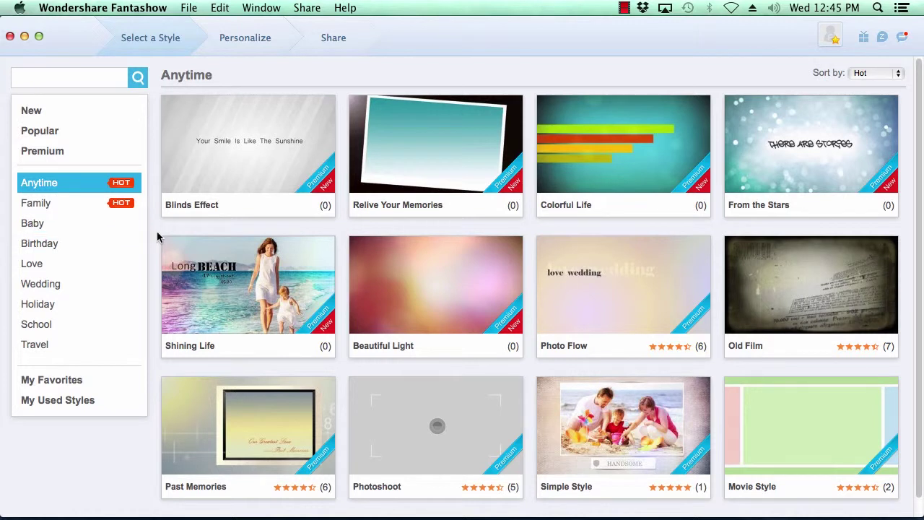
mouse_move(293, 295)
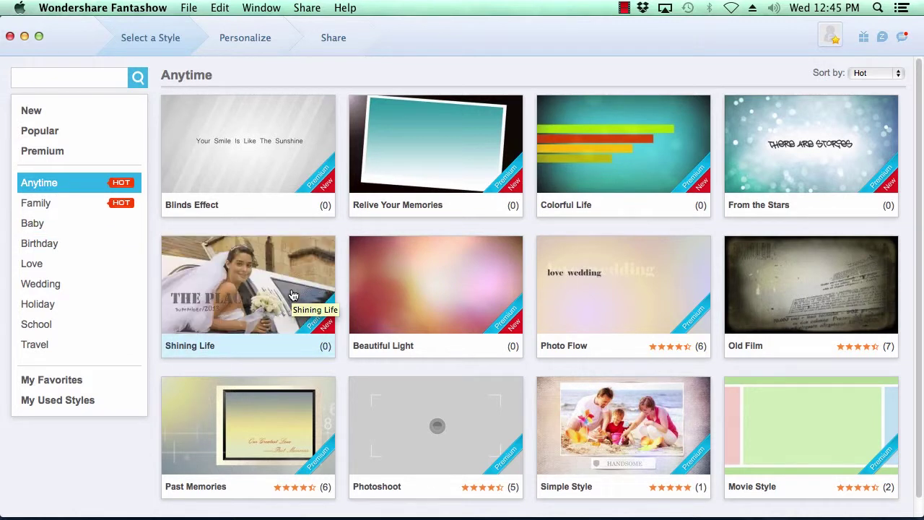
mouse_move(419, 289)
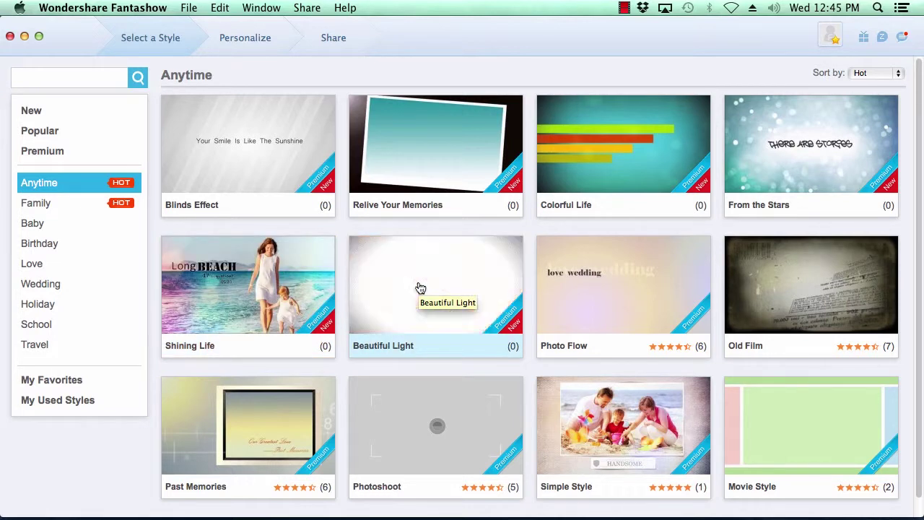
mouse_move(260, 293)
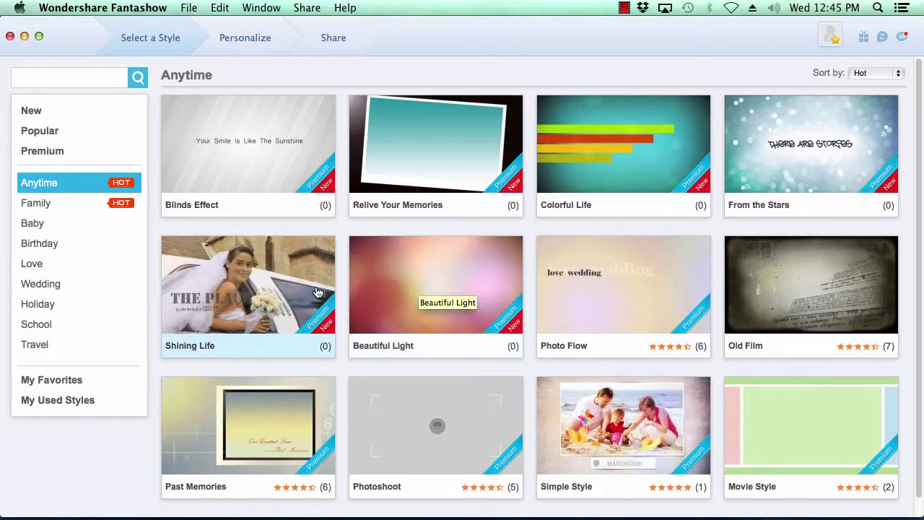
Step: Preview the Shining Life style and apply it, with Be My Valentine.mp3 as the music
click(258, 291)
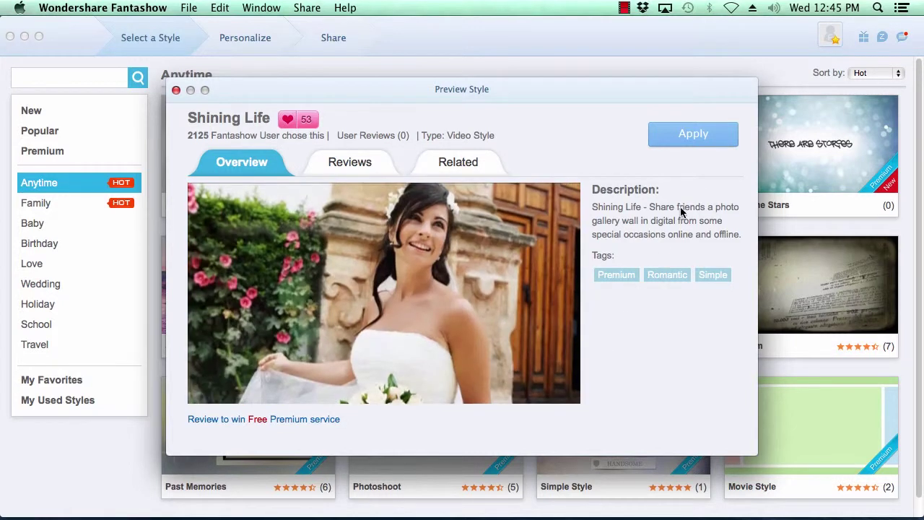
click(692, 137)
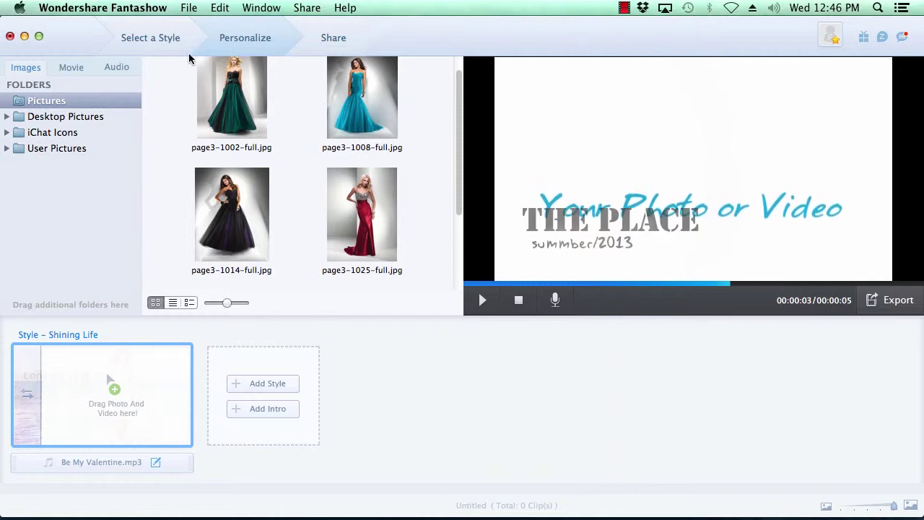
Step: Add the green, blue and red dress photos (page3-1002, page3-1008, page3-1025) to the storyboard in order
click(71, 67)
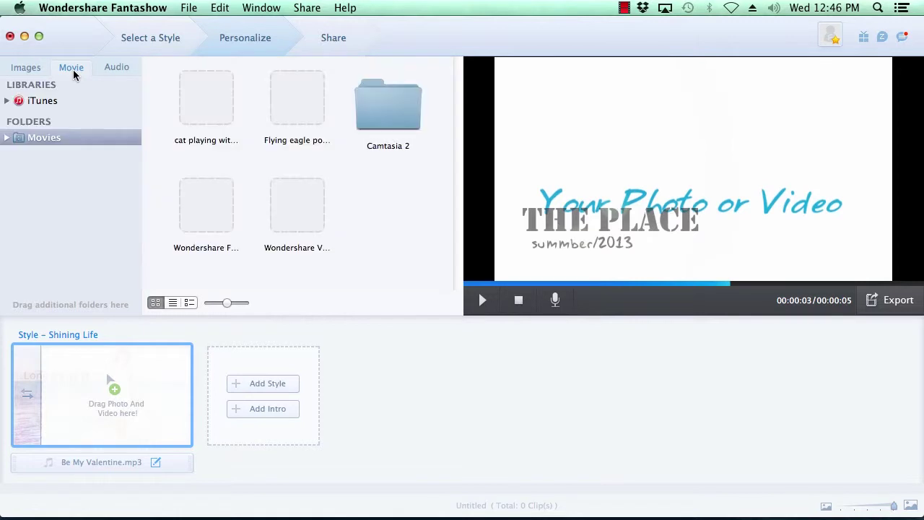
click(27, 73)
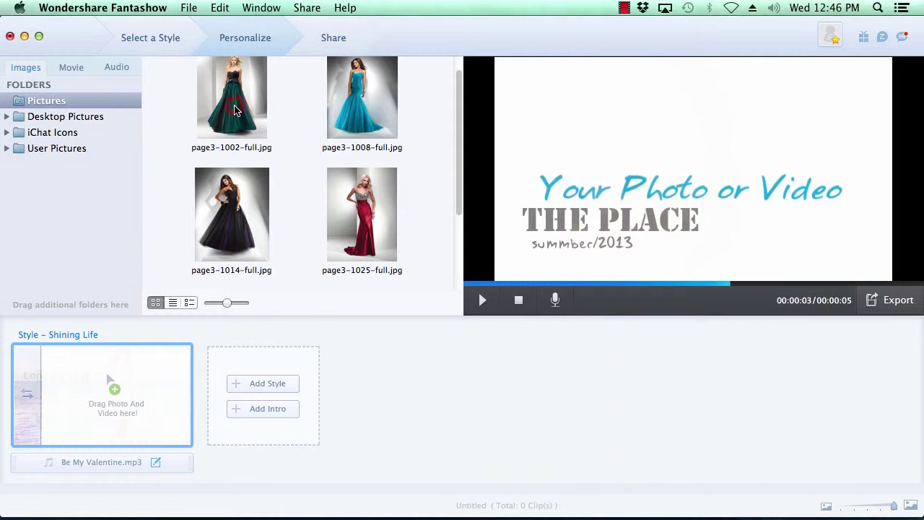
drag(108, 329, 79, 398)
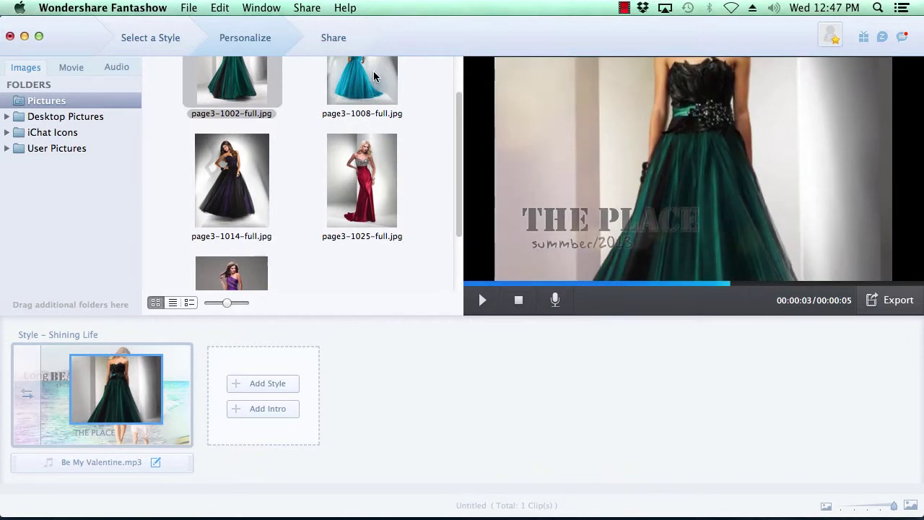
click(366, 88)
drag(366, 88, 180, 413)
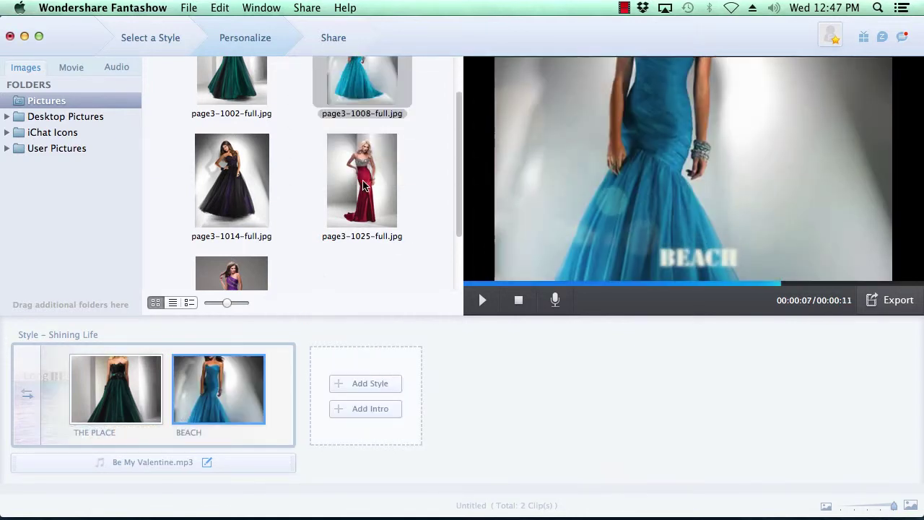
drag(364, 186, 274, 405)
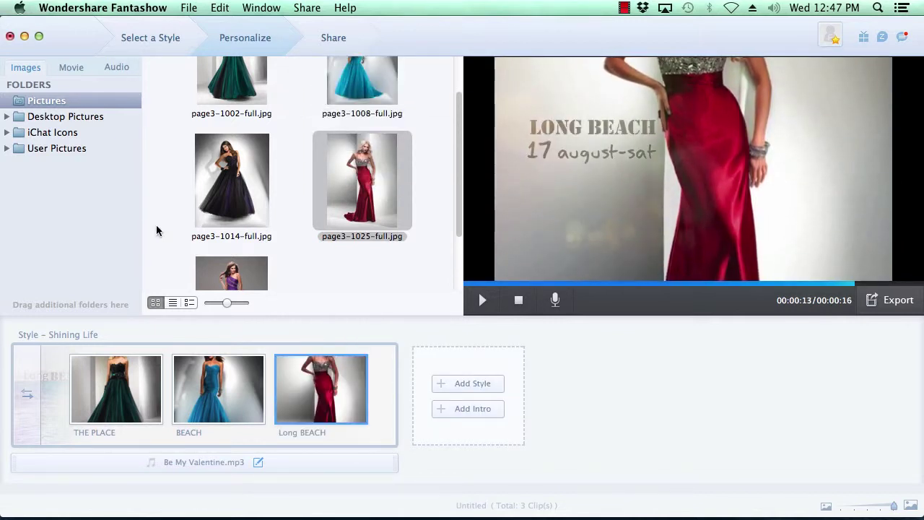
Step: Place the 'cat playing with a bird' video between the blue and red dress photos
click(70, 69)
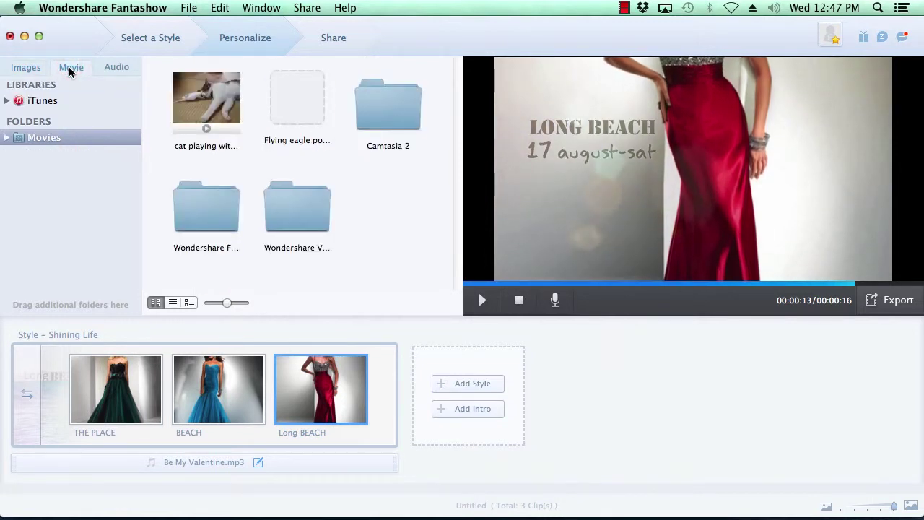
click(214, 108)
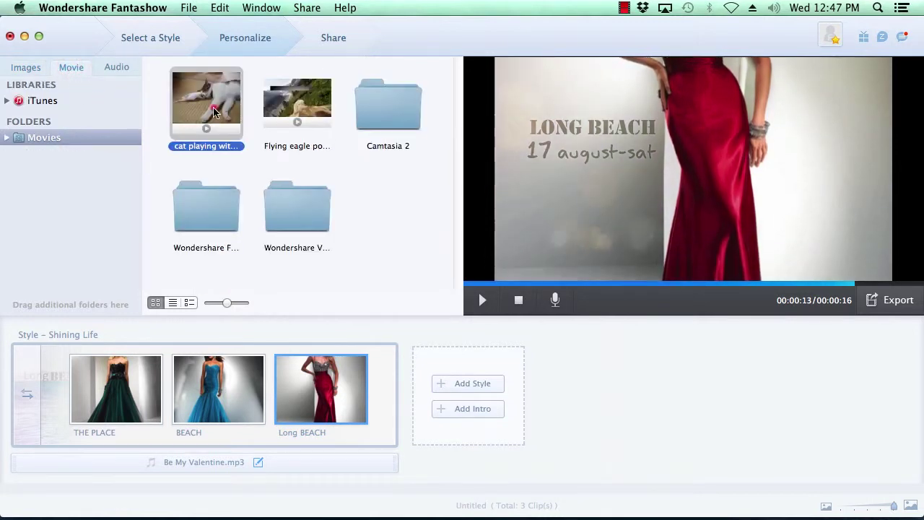
mouse_move(214, 108)
mouse_down()
mouse_move(238, 277)
mouse_move(272, 404)
mouse_up()
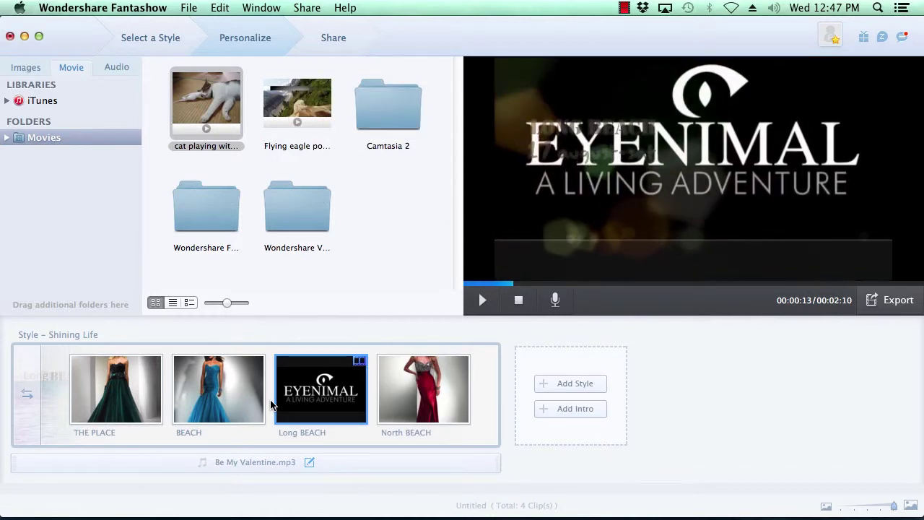
mouse_move(108, 437)
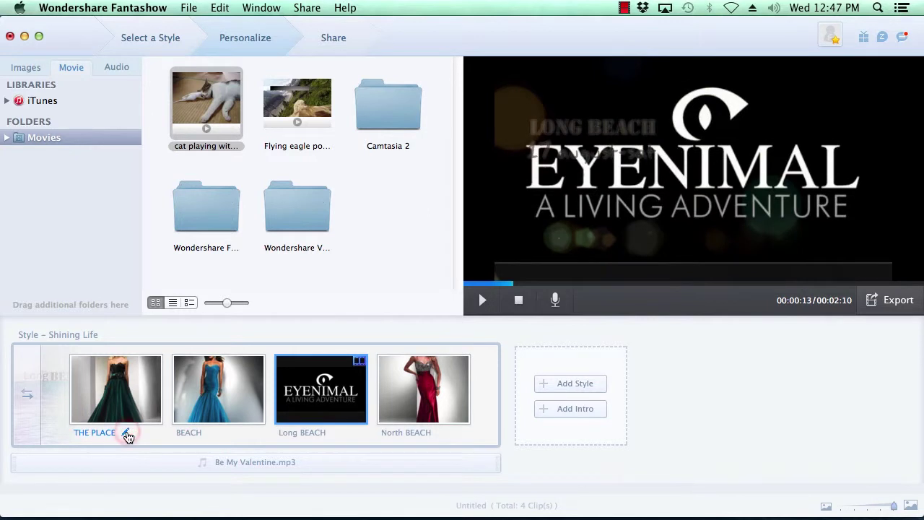
Step: Change the first clip's caption from 'THE PLACE' to 'Green Dress'
click(127, 436)
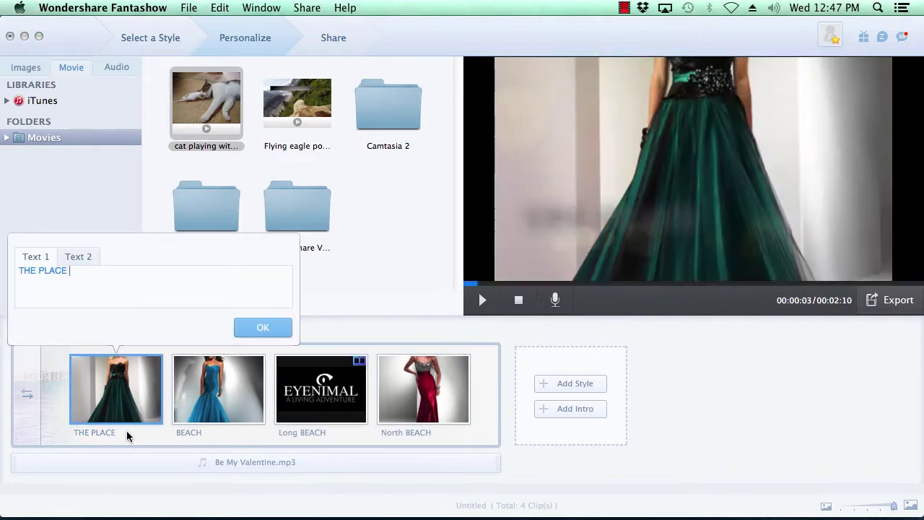
triple_click(78, 270)
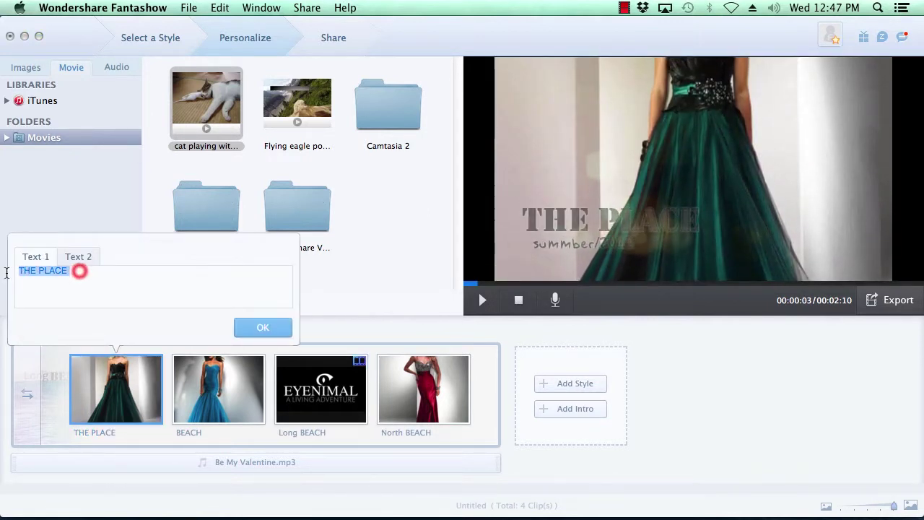
text(Green)
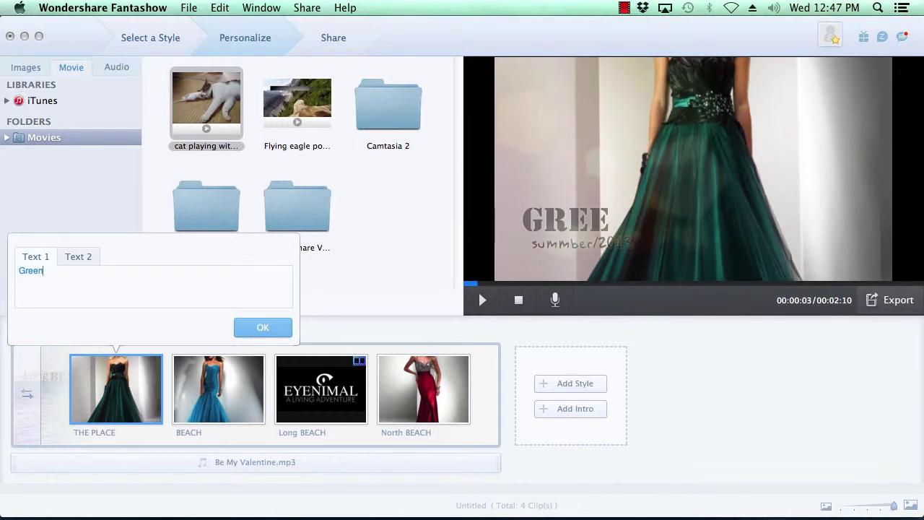
text( Dress)
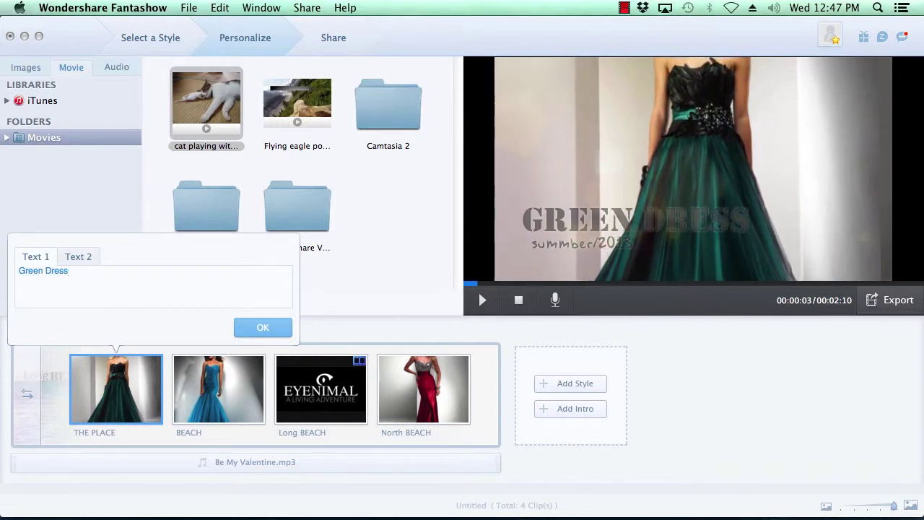
click(264, 327)
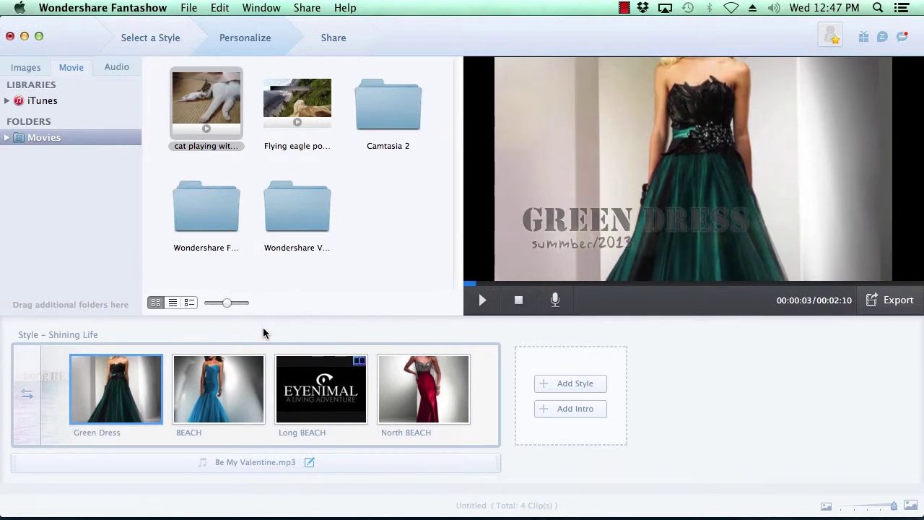
Step: Crop the Green Dress photo to the model's upper body, keeping it upright
mouse_move(128, 388)
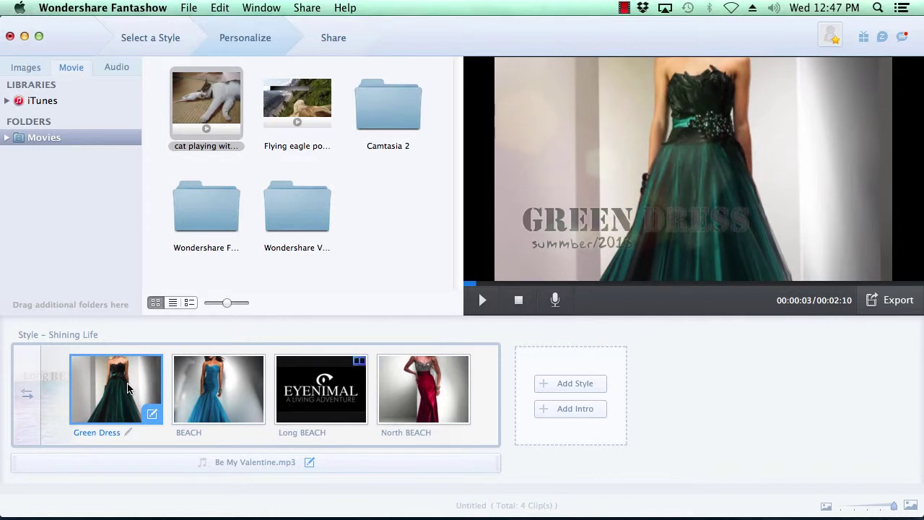
click(152, 415)
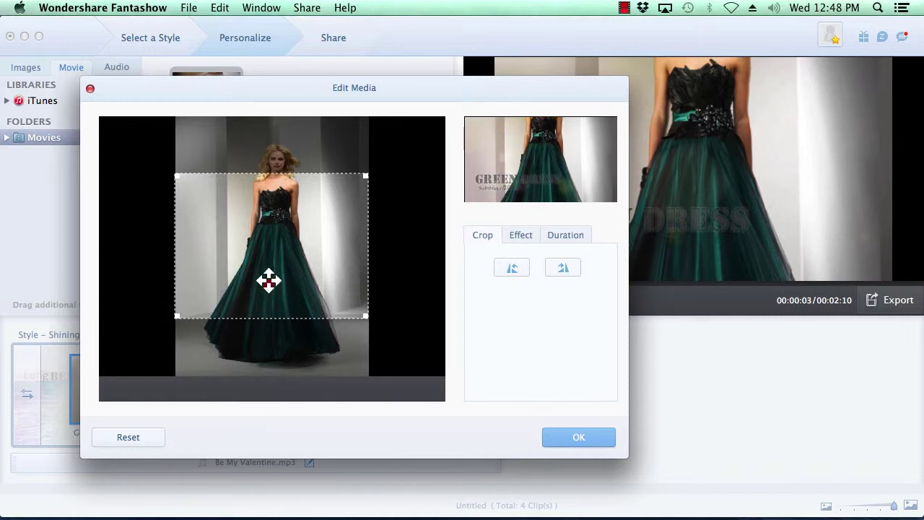
drag(267, 282, 268, 227)
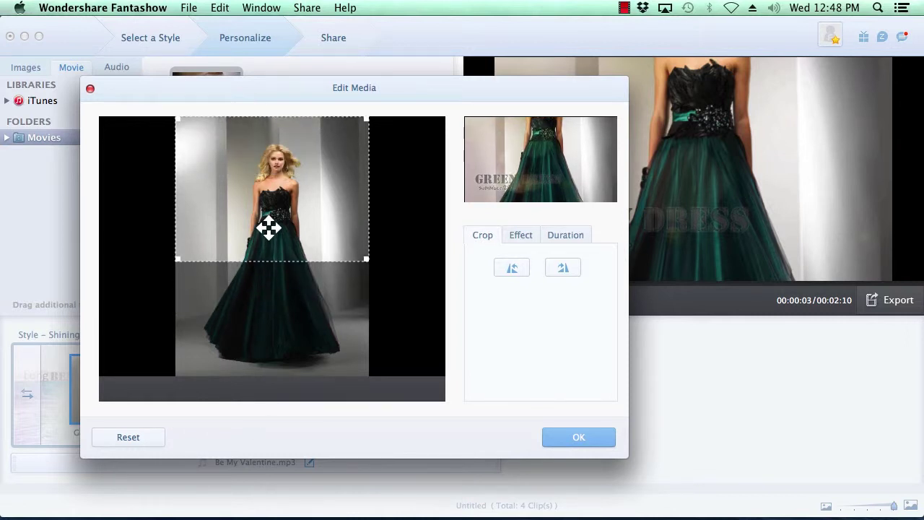
click(561, 269)
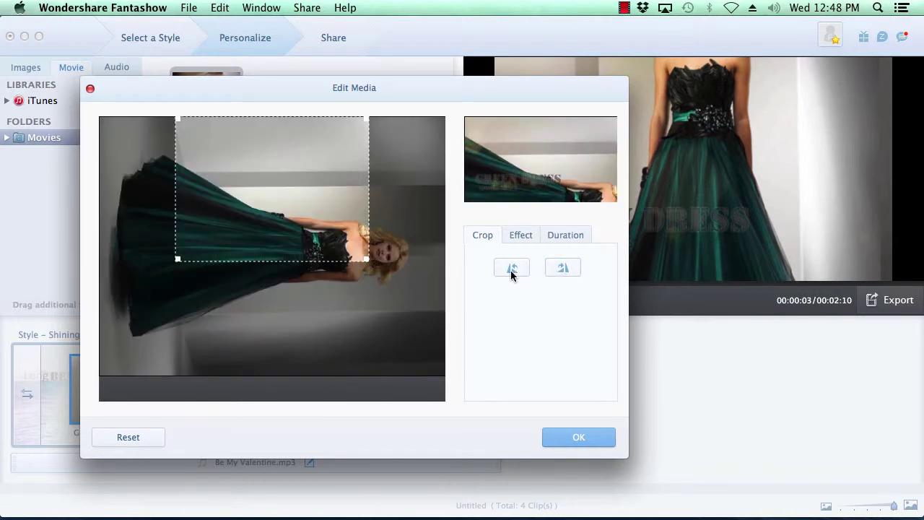
click(510, 270)
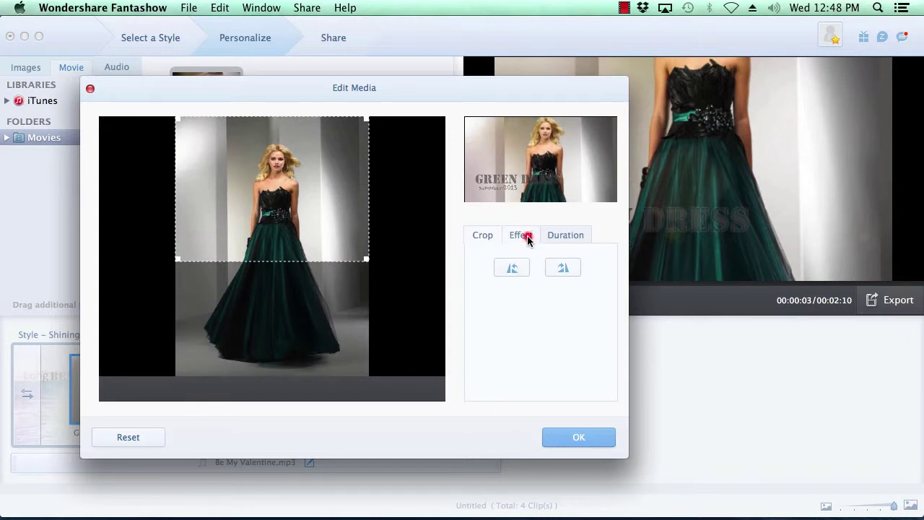
Step: Apply the 70s effect to the Green Dress photo and confirm the edits
click(526, 238)
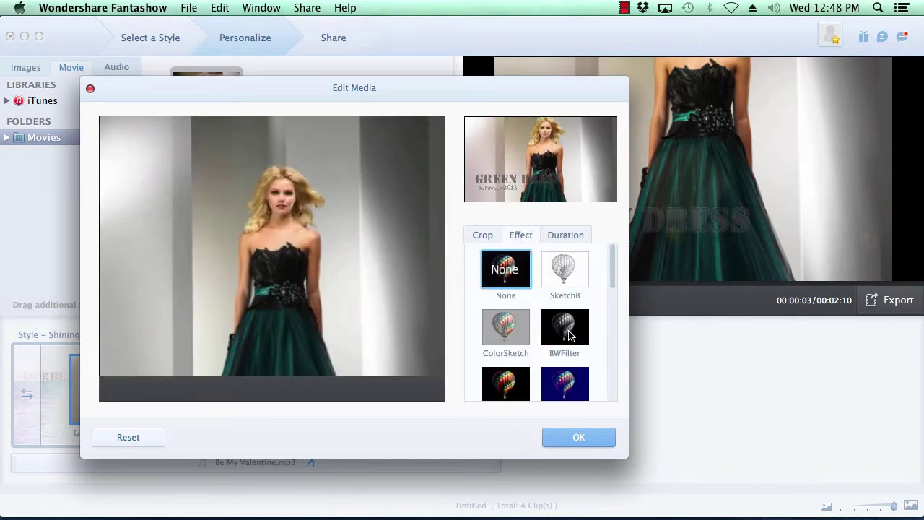
click(568, 334)
click(563, 390)
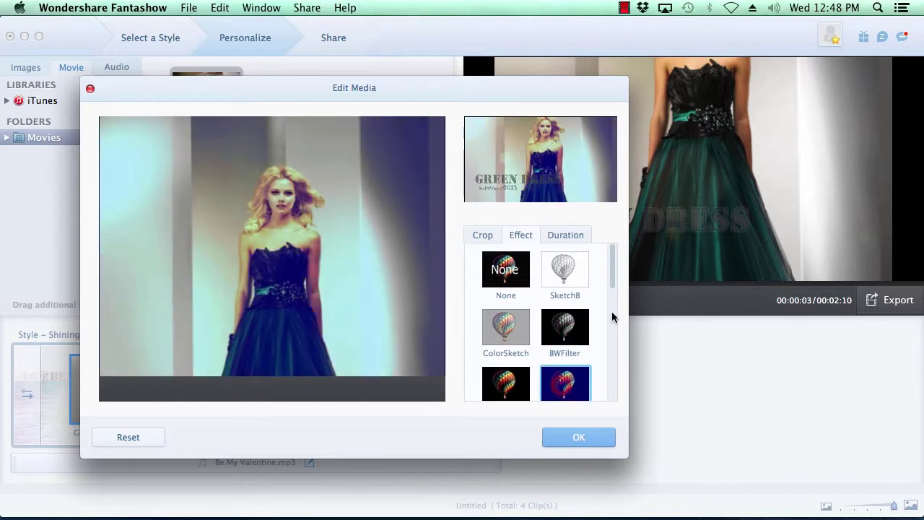
drag(613, 280, 615, 316)
click(507, 299)
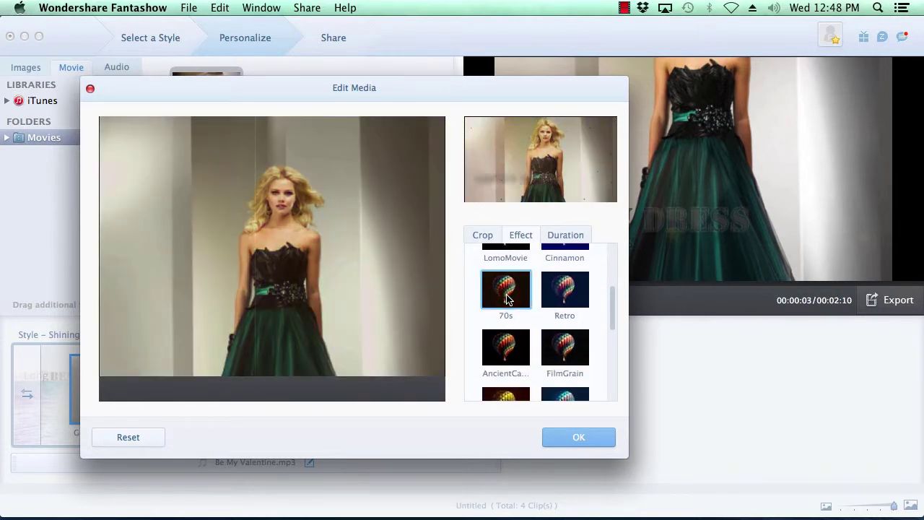
click(568, 238)
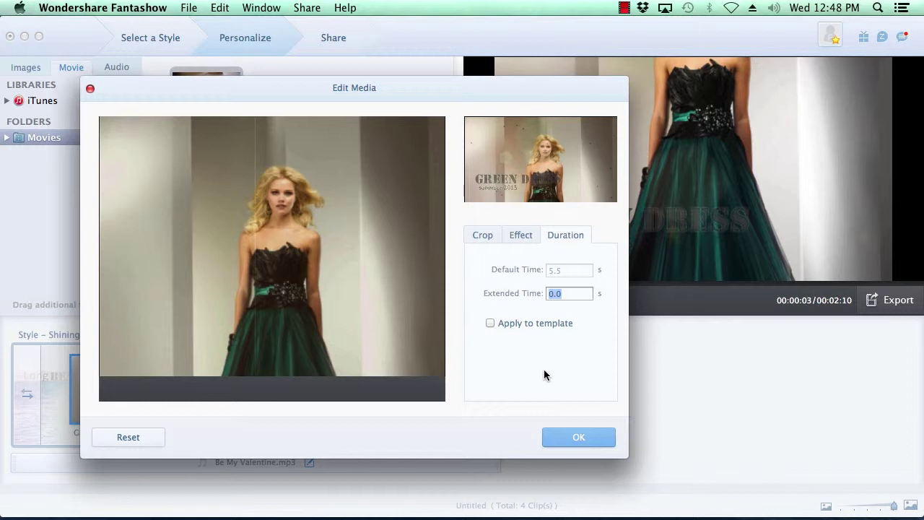
click(579, 438)
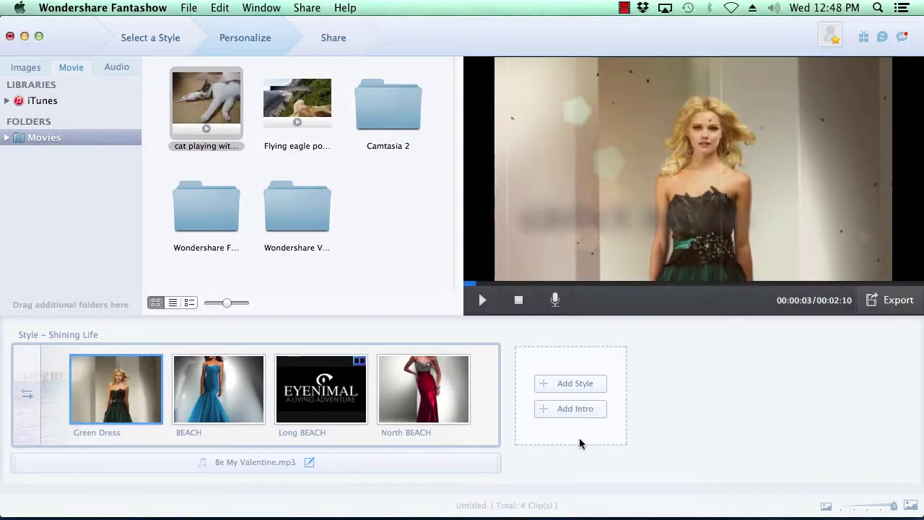
Step: Trim the Long BEACH cat clip to run from 0:08 to 0:18
mouse_move(355, 416)
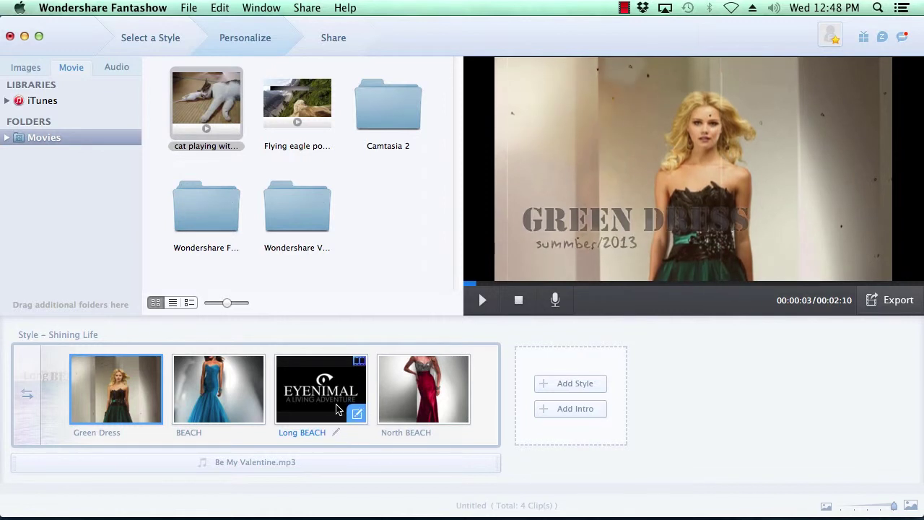
click(355, 415)
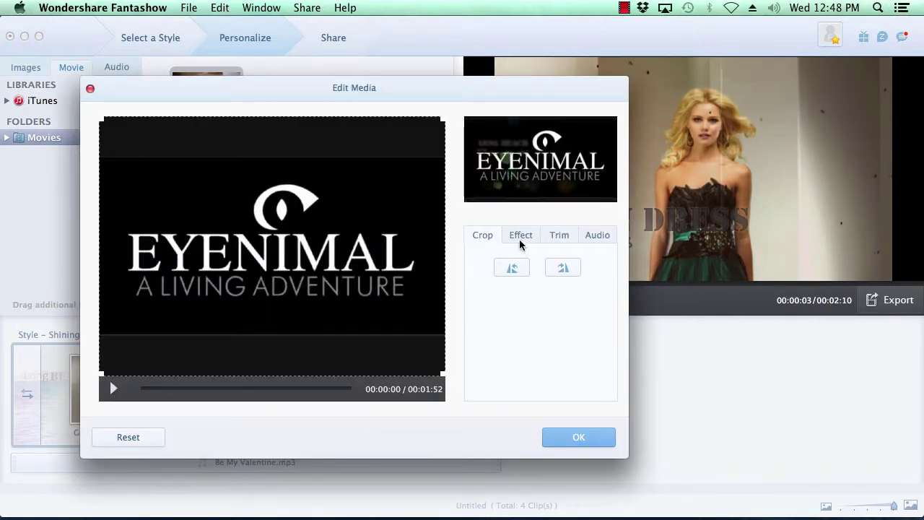
click(564, 236)
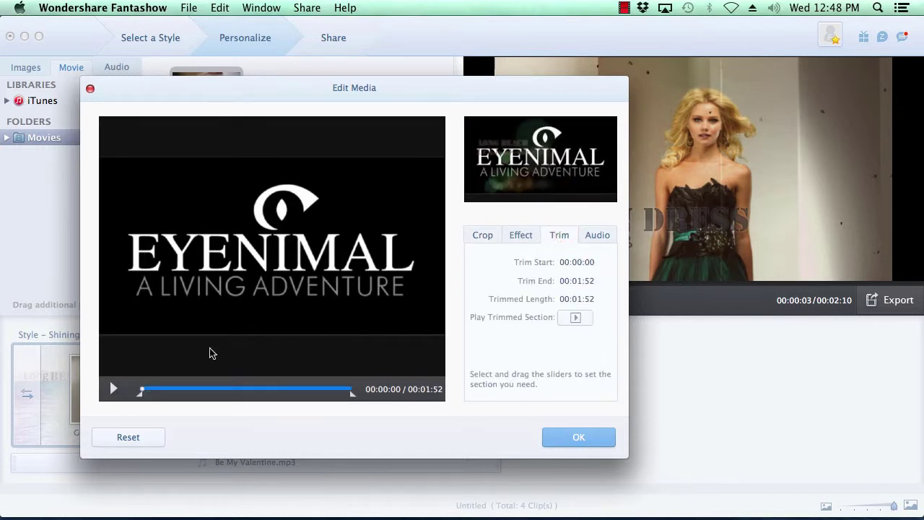
click(140, 396)
drag(141, 395, 157, 396)
drag(352, 395, 176, 398)
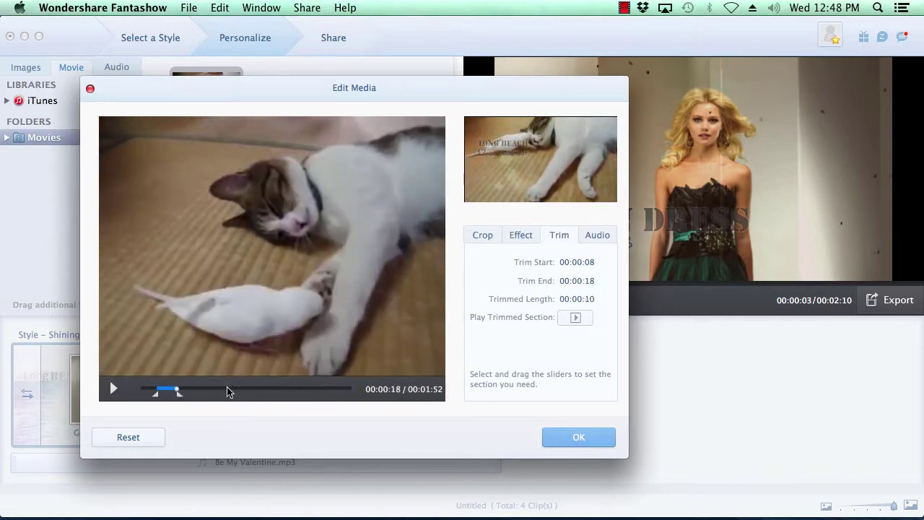
Step: Shrink the cat clip's crop slightly, apply the OldPaper effect and confirm the edits
click(483, 237)
click(508, 268)
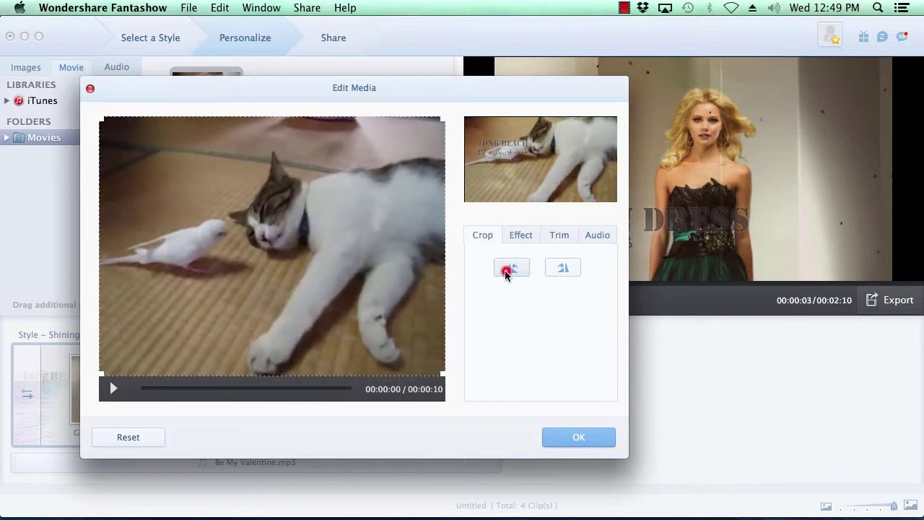
click(563, 268)
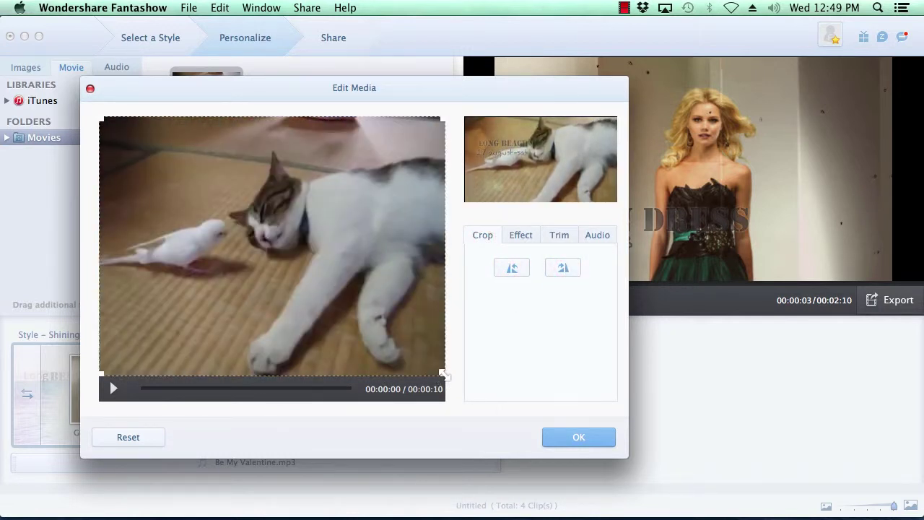
mouse_move(441, 374)
mouse_down()
mouse_move(400, 312)
mouse_move(340, 262)
mouse_move(448, 386)
mouse_up()
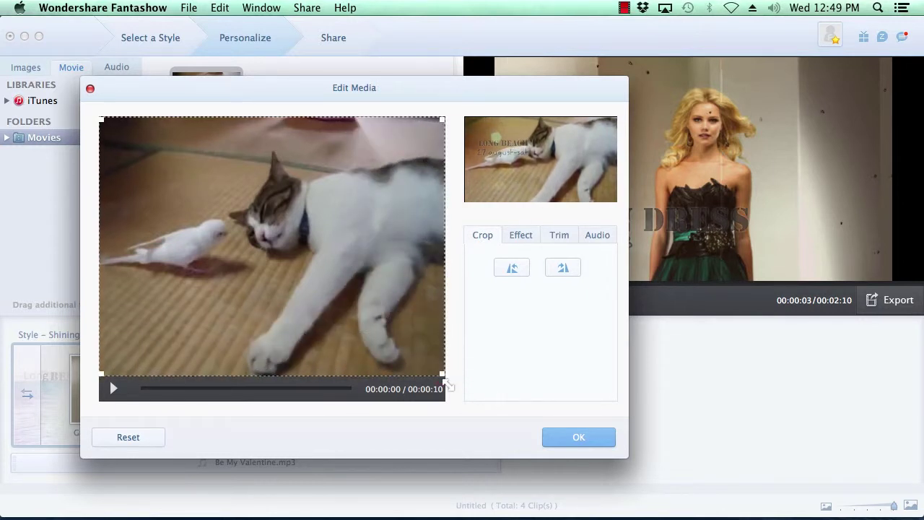
click(525, 239)
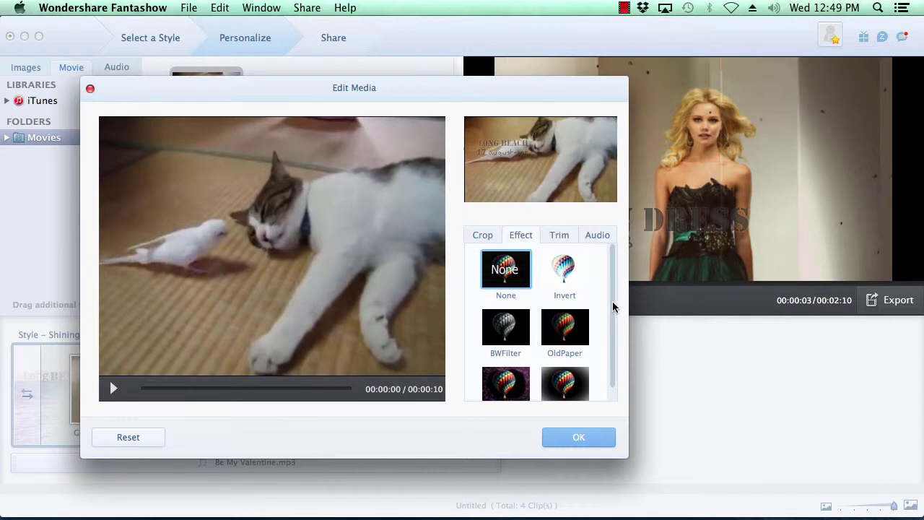
click(570, 334)
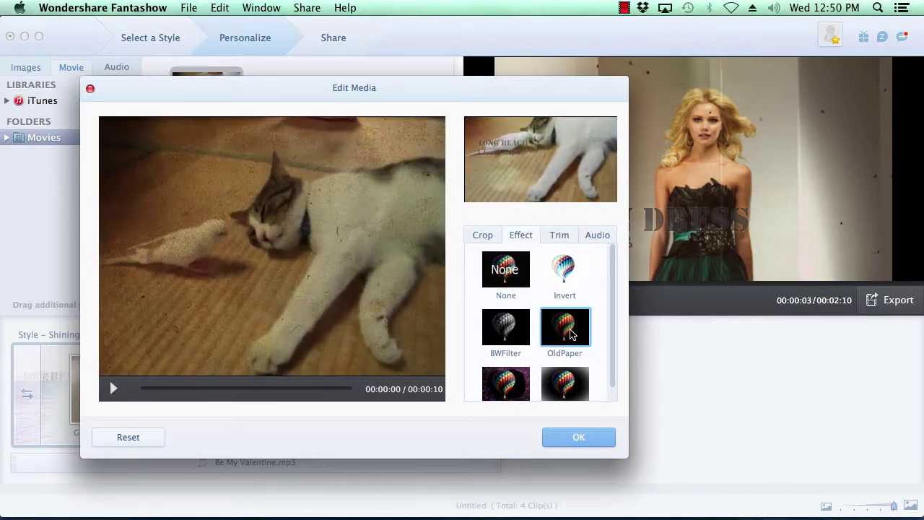
click(584, 436)
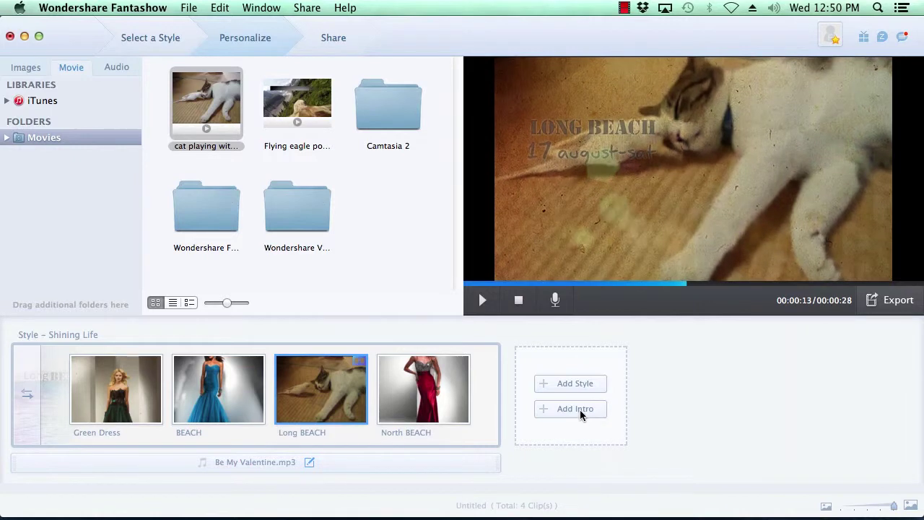
click(581, 411)
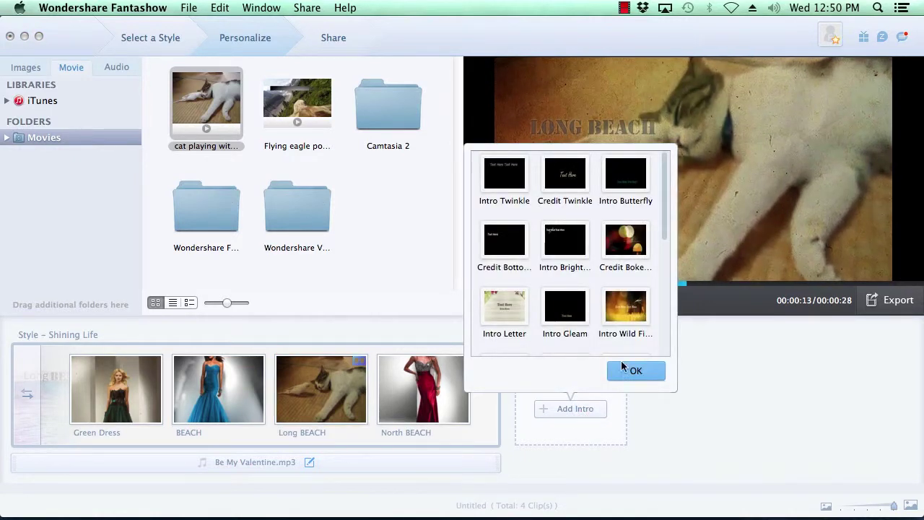
Step: Add an Intro Normal intro clip to the slideshow
drag(666, 214, 671, 245)
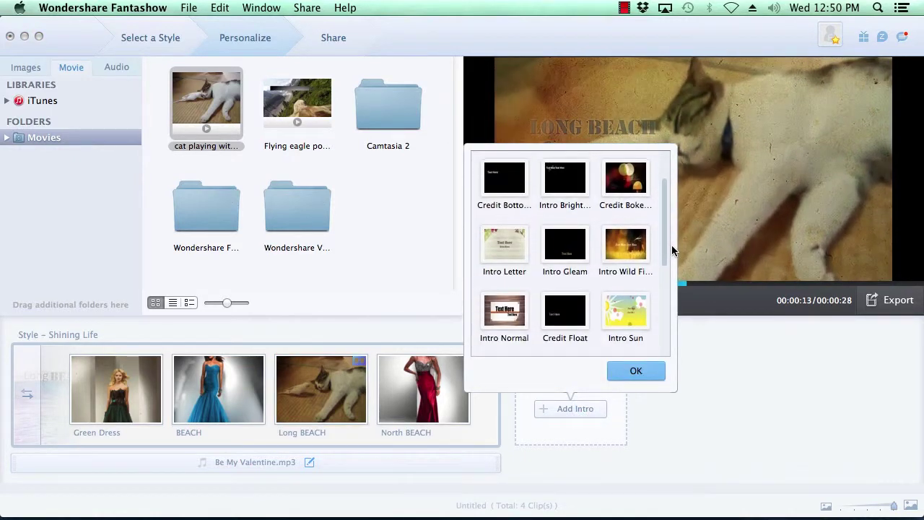
click(503, 279)
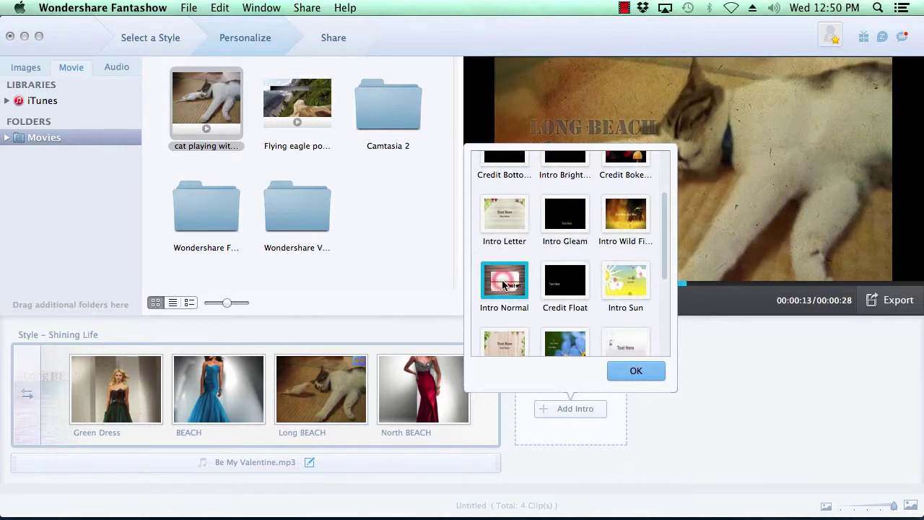
click(636, 372)
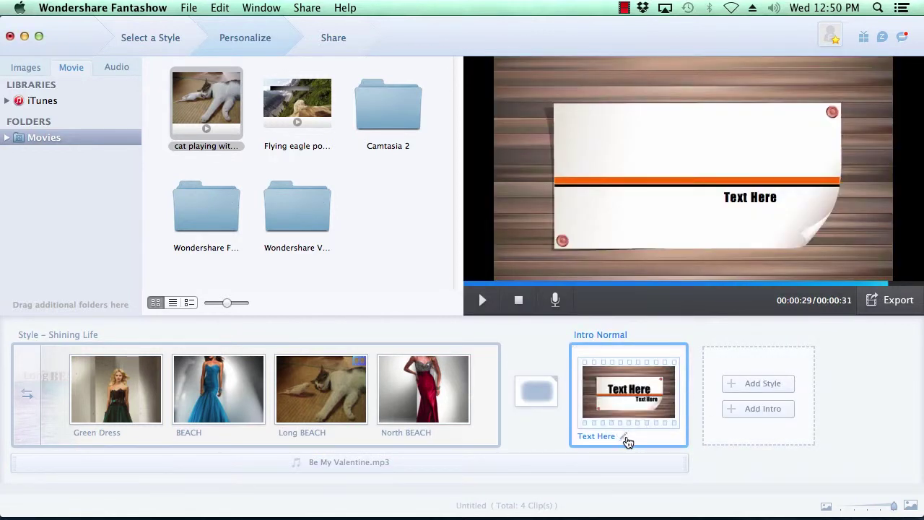
Step: Title the intro 'Barista' on the first line and 'Fashion' on the second
click(625, 437)
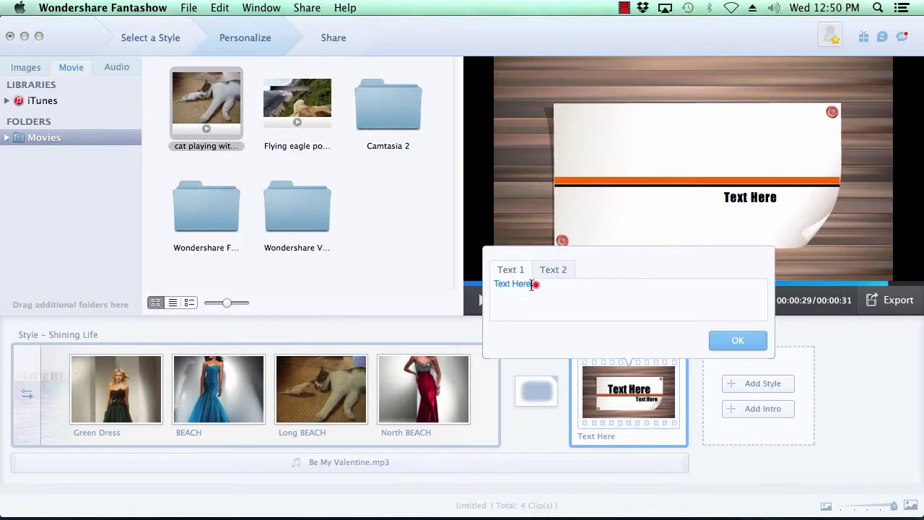
triple_click(532, 284)
text(Barista)
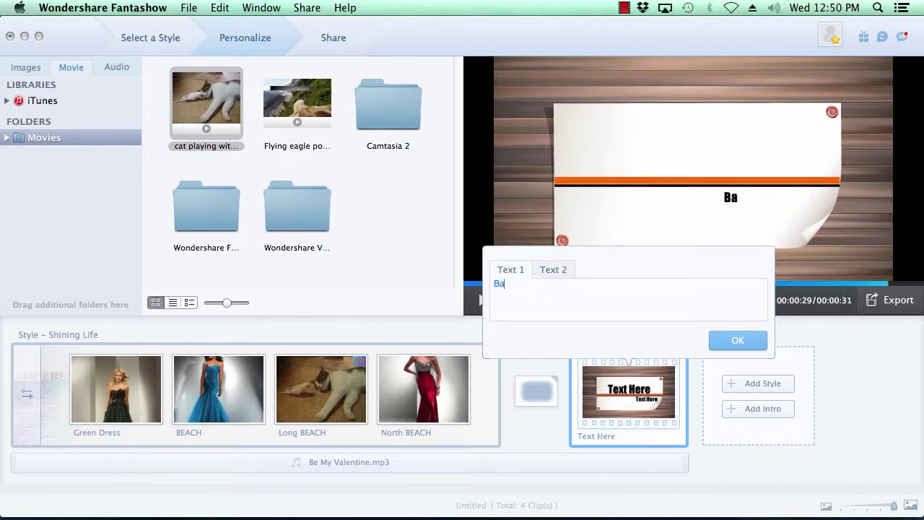
click(556, 269)
triple_click(546, 284)
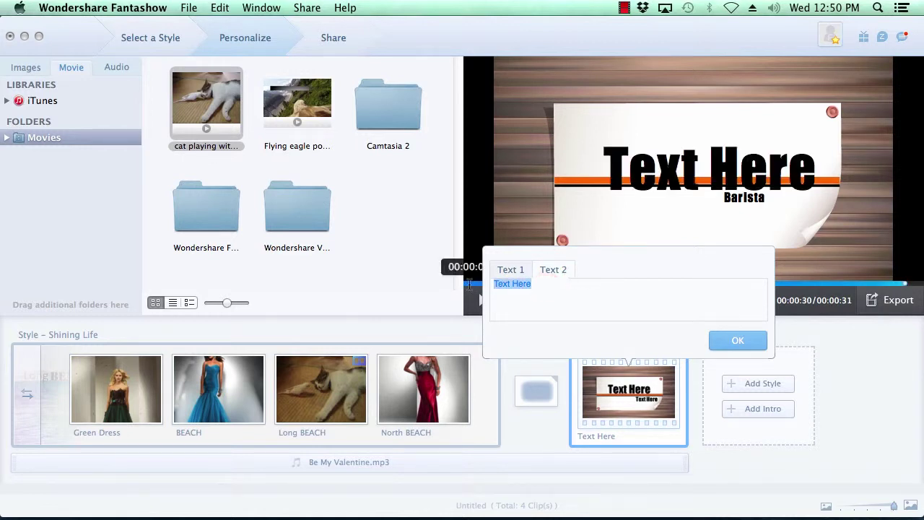
text(Fashion)
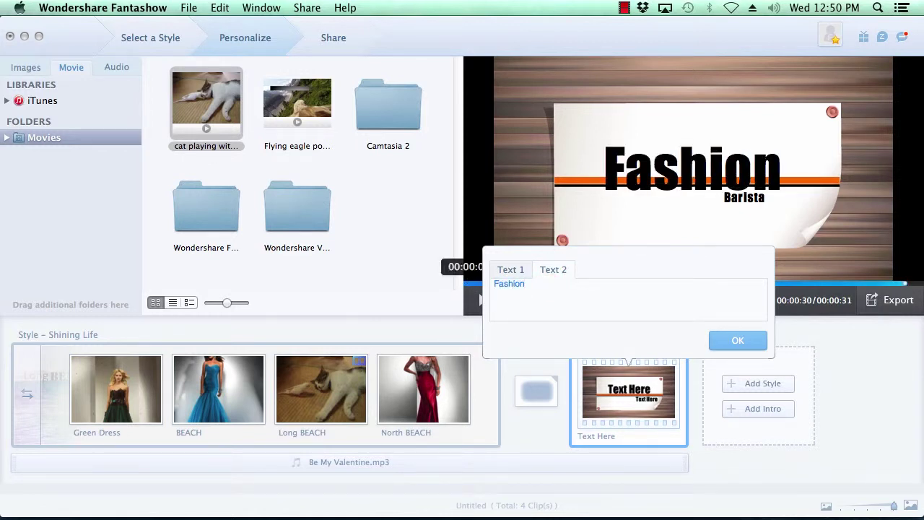
click(738, 341)
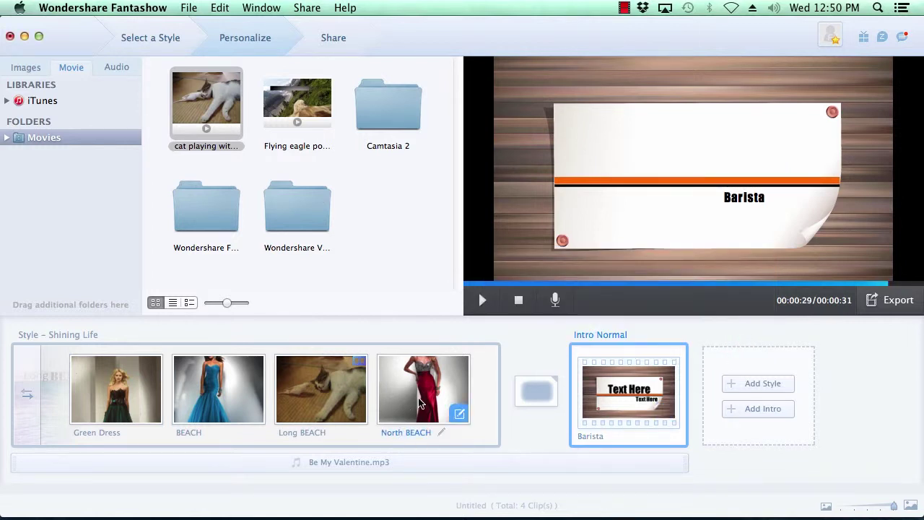
Step: Reorder clips to green dress, red dress, cat, blue dress, with the Barista intro first
click(411, 401)
mouse_move(412, 401)
mouse_down()
mouse_move(430, 379)
mouse_move(304, 383)
mouse_move(267, 401)
mouse_up()
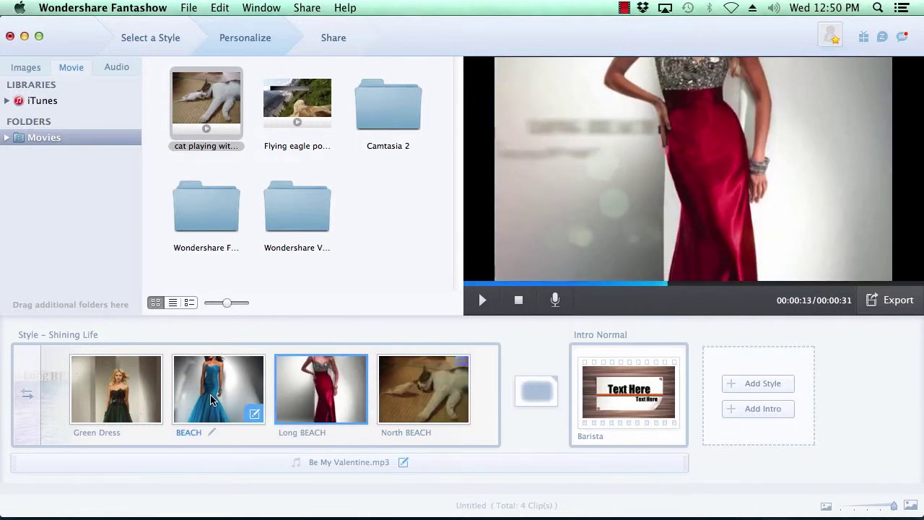
click(249, 397)
mouse_move(245, 393)
mouse_down()
mouse_move(252, 375)
mouse_move(422, 379)
mouse_move(377, 406)
mouse_move(352, 368)
mouse_move(322, 364)
mouse_move(381, 408)
mouse_up()
mouse_move(654, 419)
mouse_down()
mouse_move(500, 404)
mouse_move(93, 405)
mouse_move(28, 408)
mouse_move(7, 419)
mouse_up()
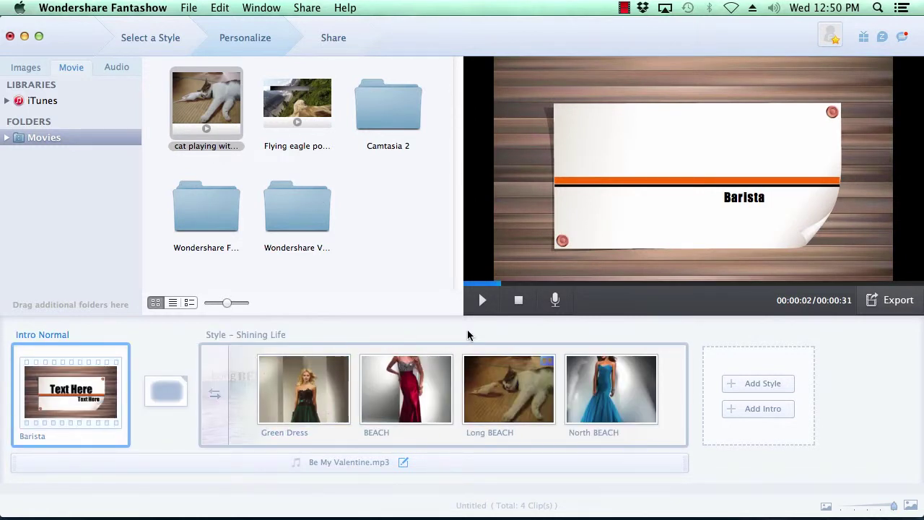
click(519, 300)
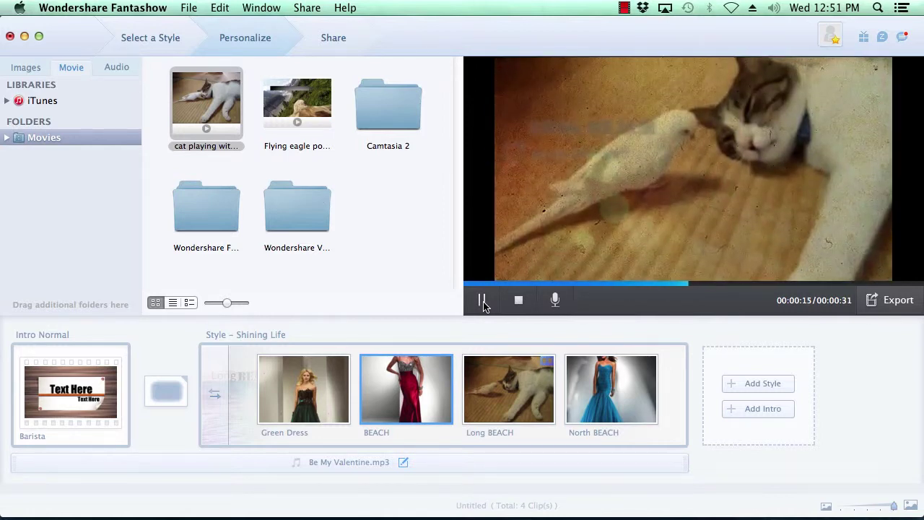
click(520, 301)
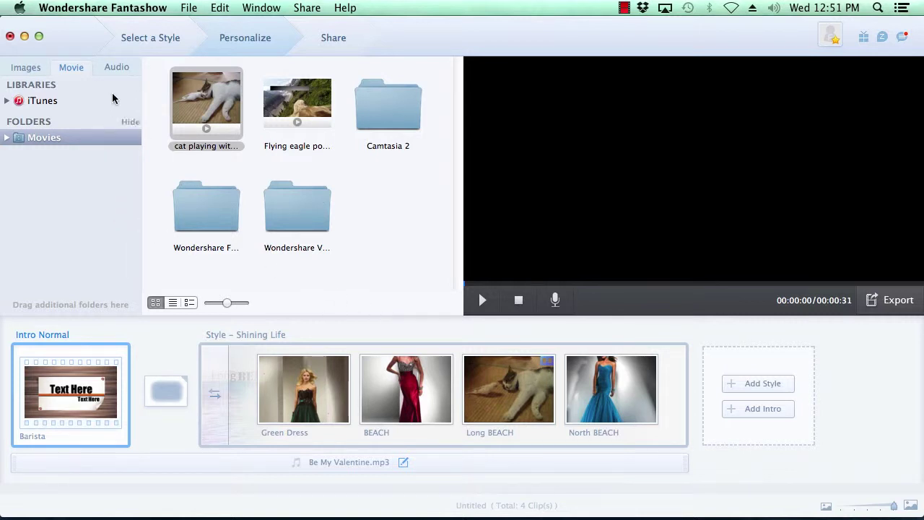
click(116, 68)
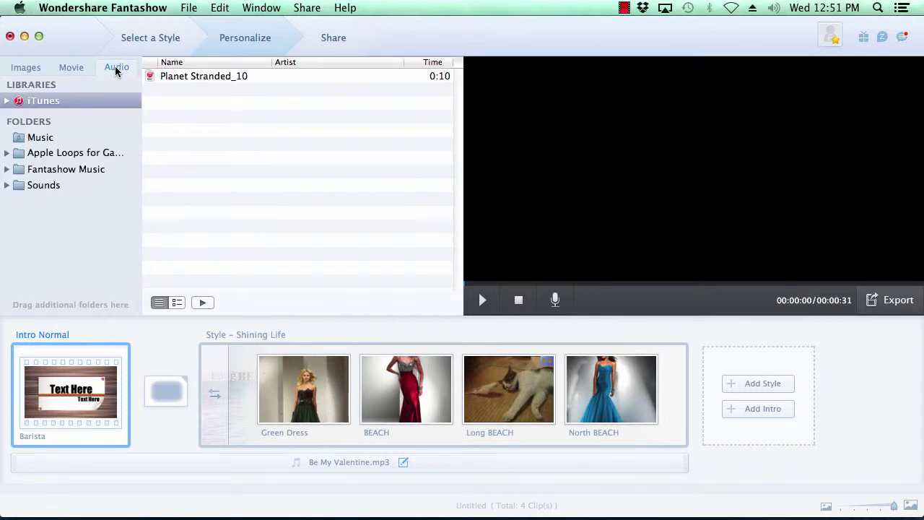
Step: Drag Planet Stranded_10 onto the music bar, replacing Be My Valentine.mp3 as the soundtrack
mouse_move(198, 80)
mouse_down()
mouse_move(289, 324)
mouse_move(308, 455)
mouse_move(343, 464)
mouse_up()
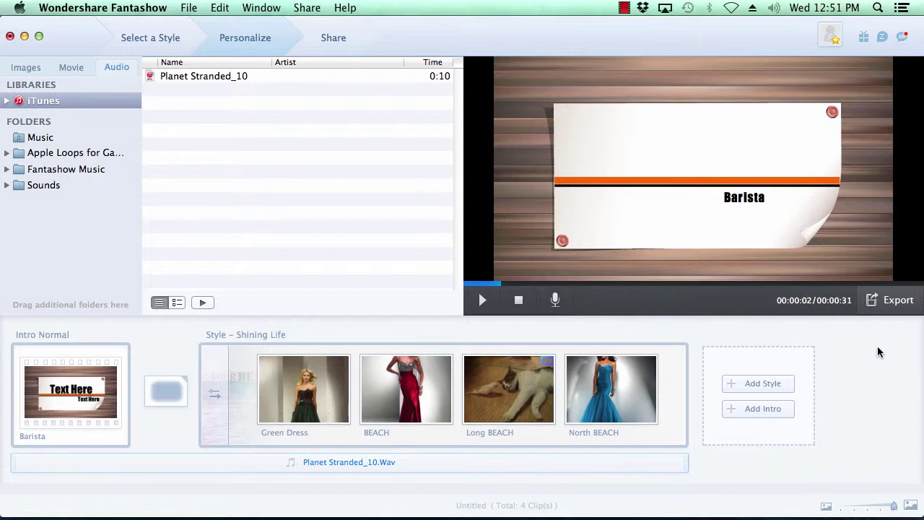
Step: Go to Export, look over the Social sharing options, then show the Computer save settings
click(893, 306)
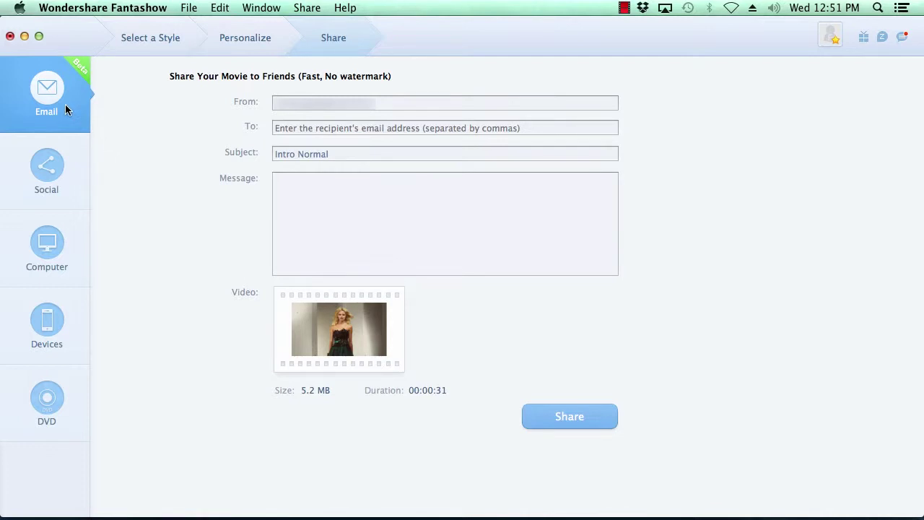
click(55, 170)
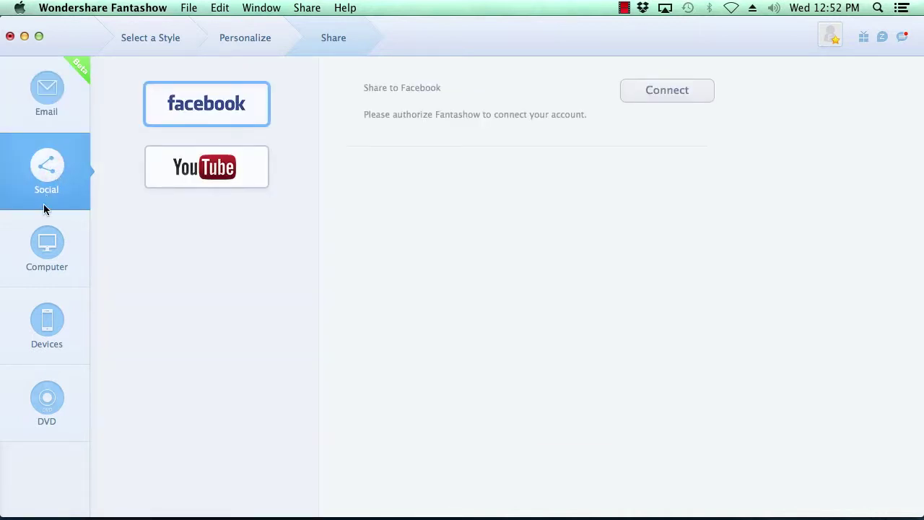
click(47, 249)
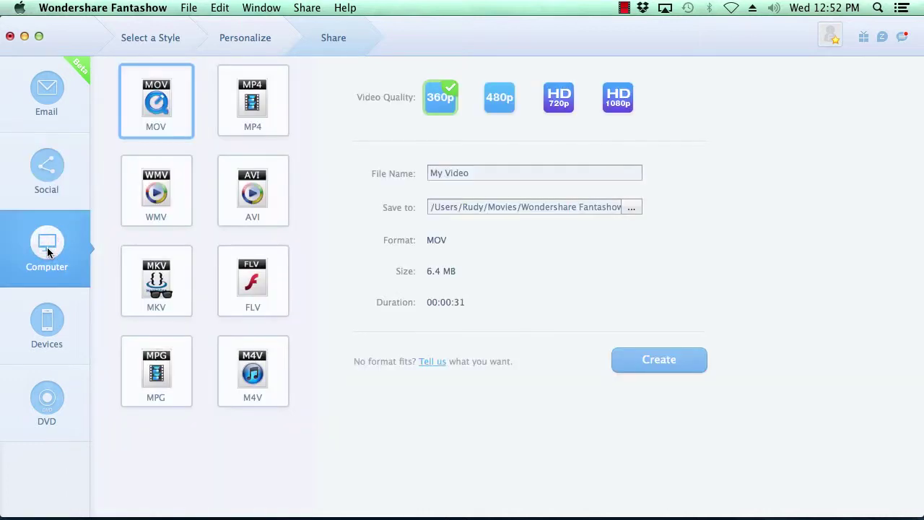
Step: Browse the Devices and DVD export presets, then return to the Computer file formats
click(52, 326)
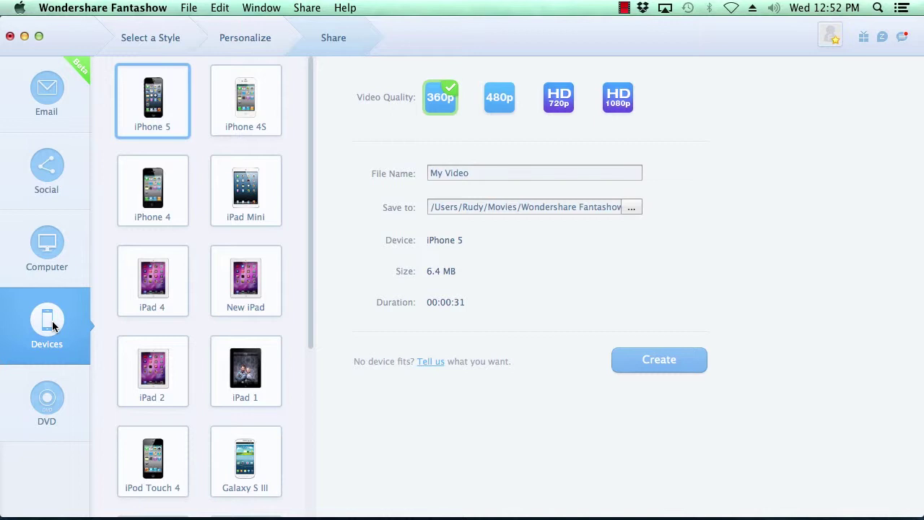
click(54, 403)
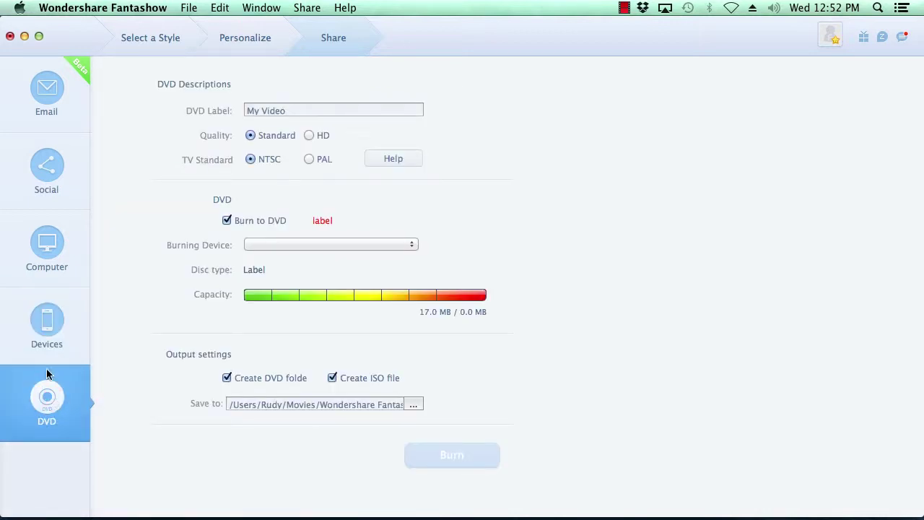
click(46, 252)
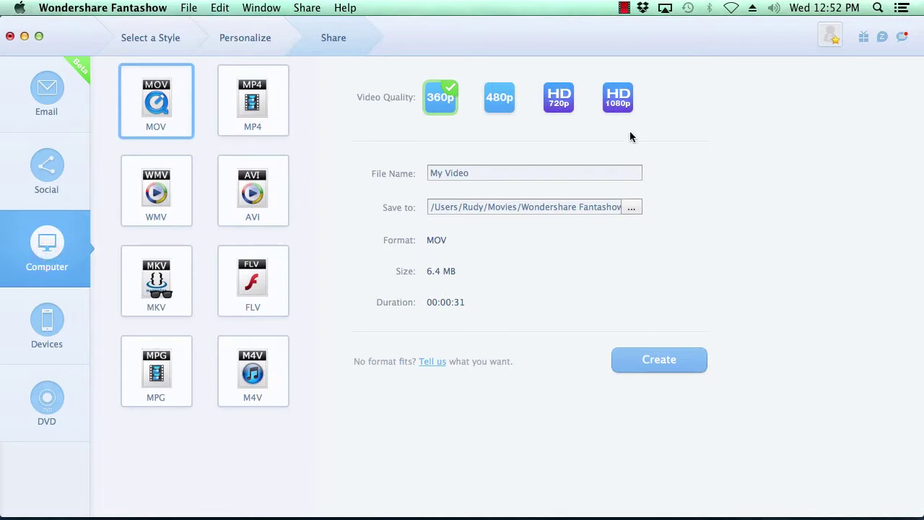
Step: Create 'My First Video.mov' at HD 720p, then switch over to Safari
click(561, 105)
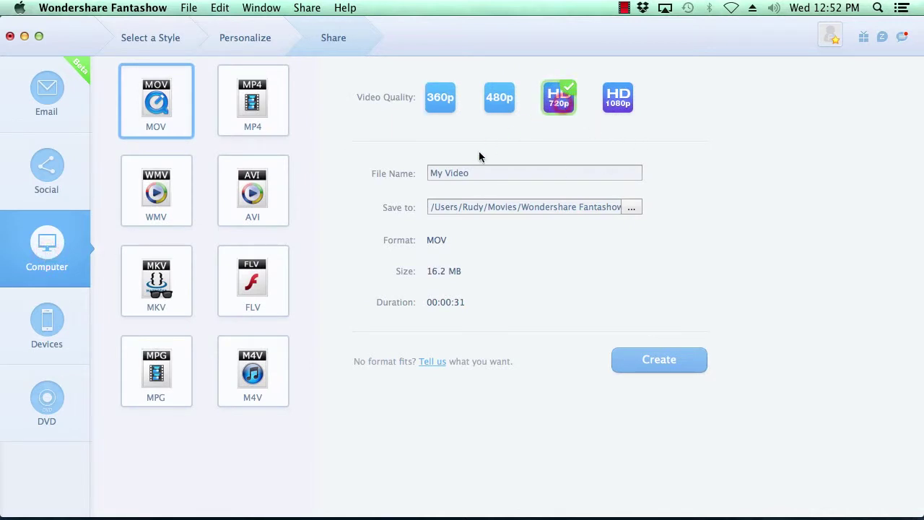
click(446, 173)
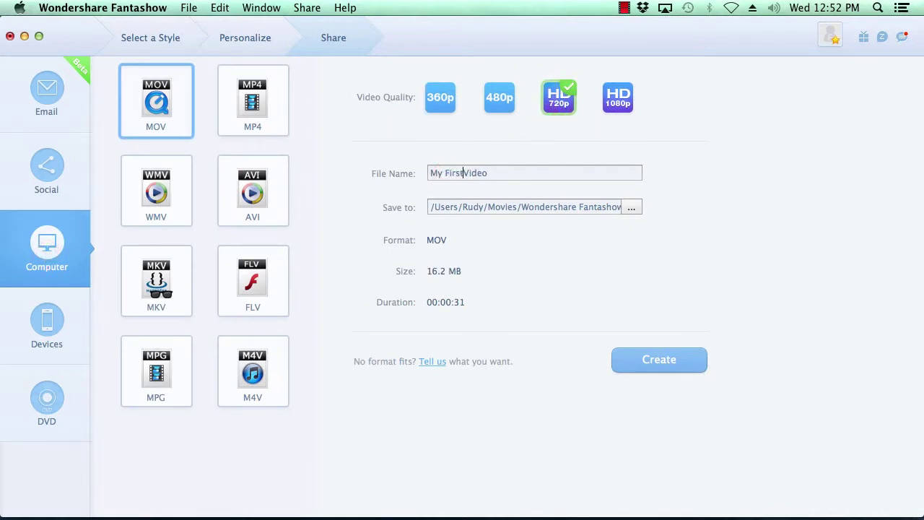
click(656, 364)
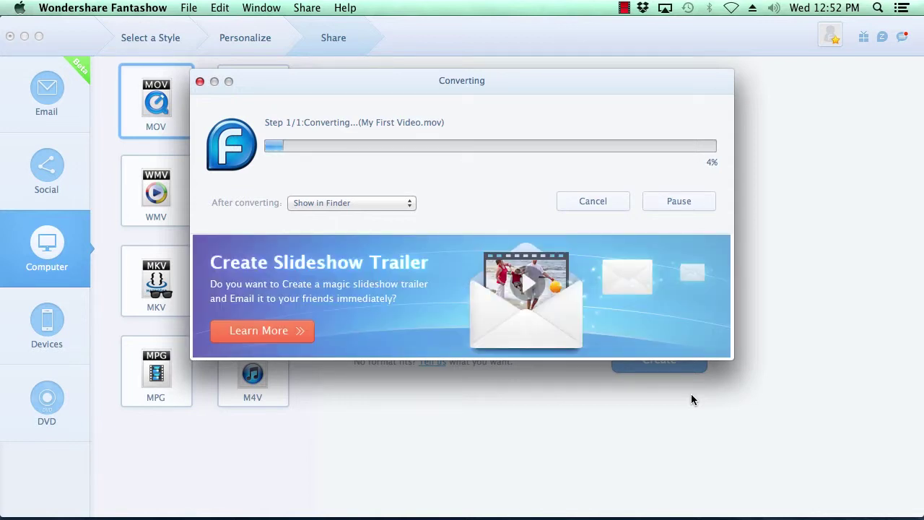
click(697, 409)
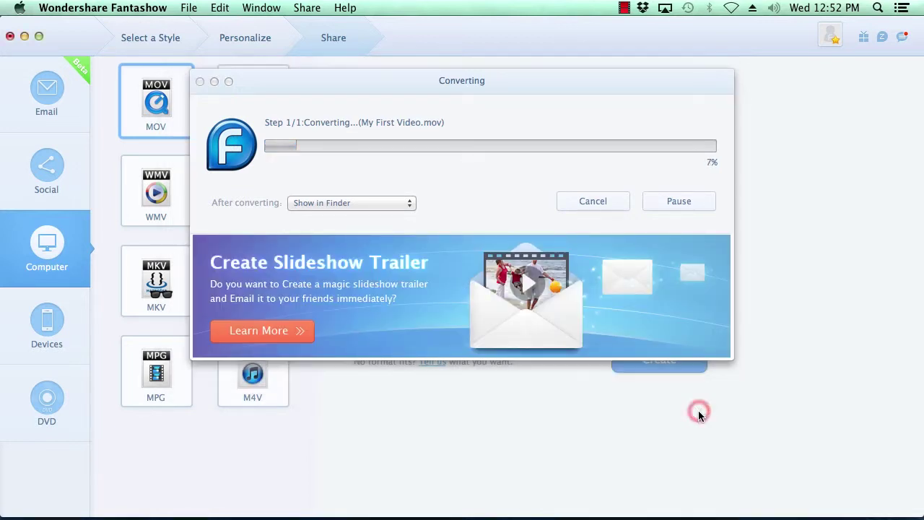
key(super+Tab)
key(super+Tab)
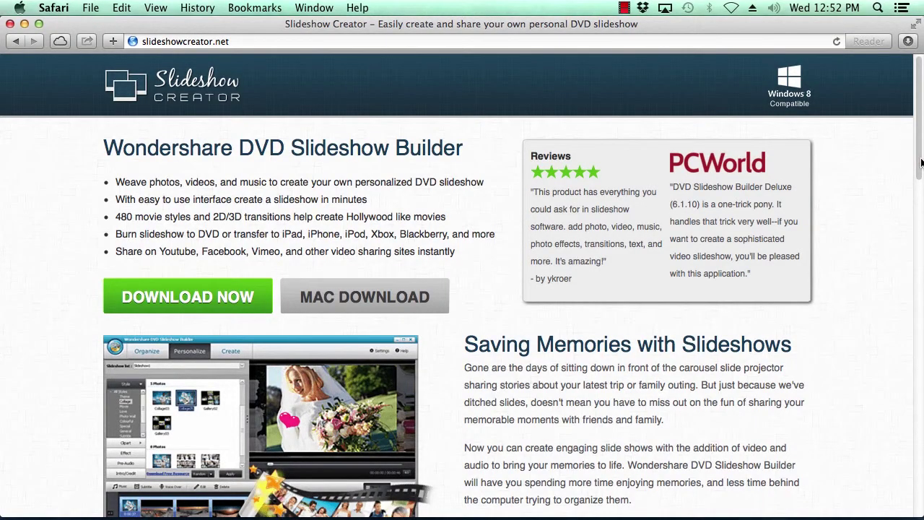
Step: Scroll slideshowcreator.net to the bottom, showing the DVD Slideshow Builder Windows and Mac downloads
drag(919, 157, 920, 499)
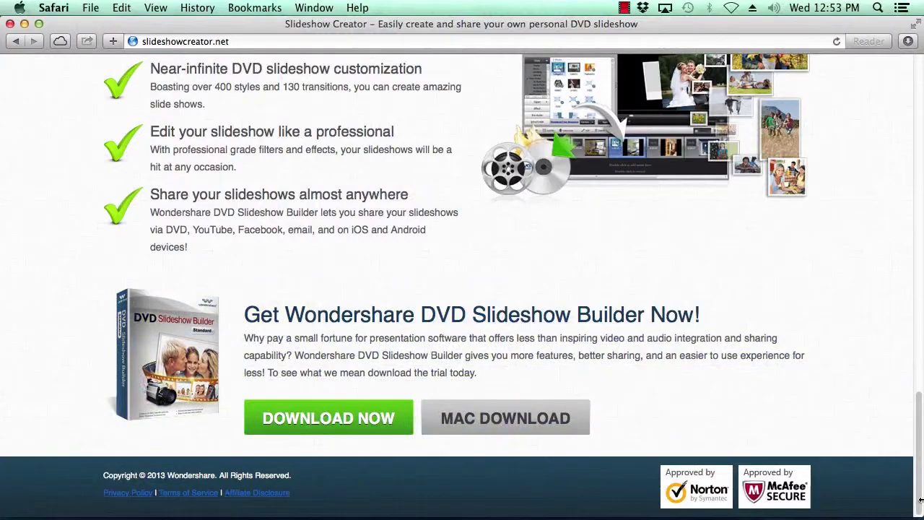